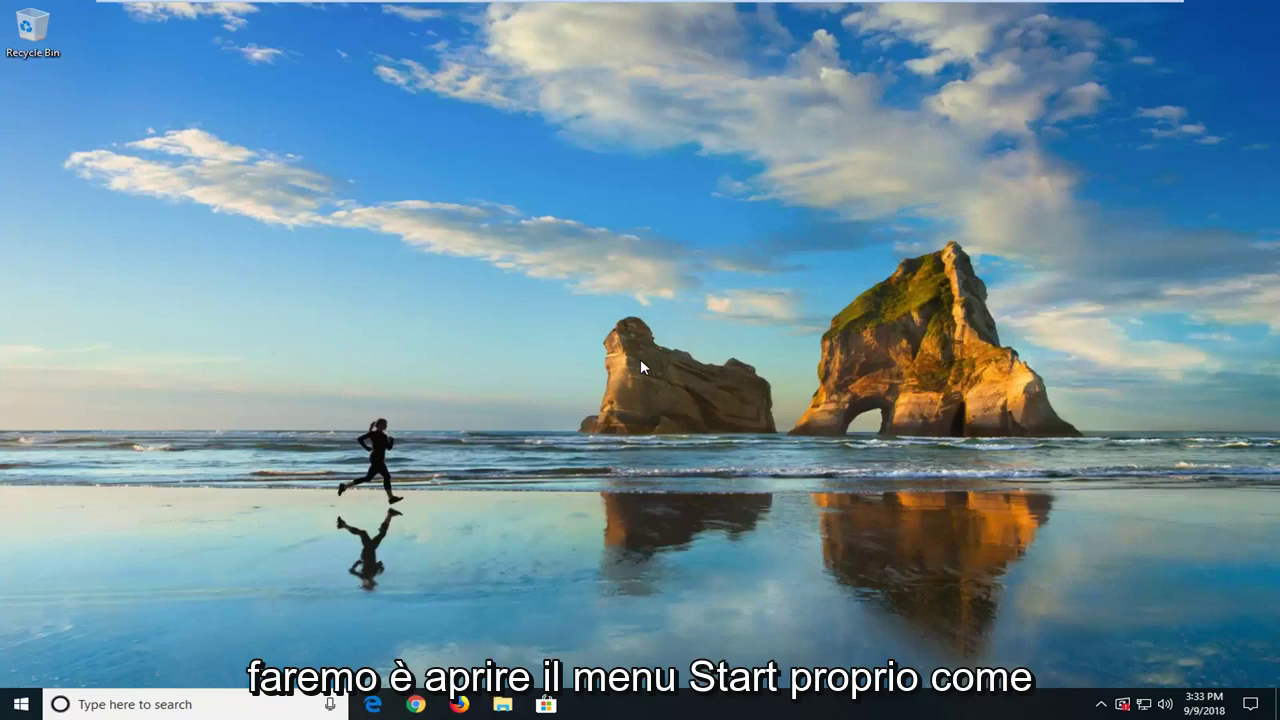
# Search the Start menu for 'services' and launch the Services desktop app
pyautogui.click(20, 705)
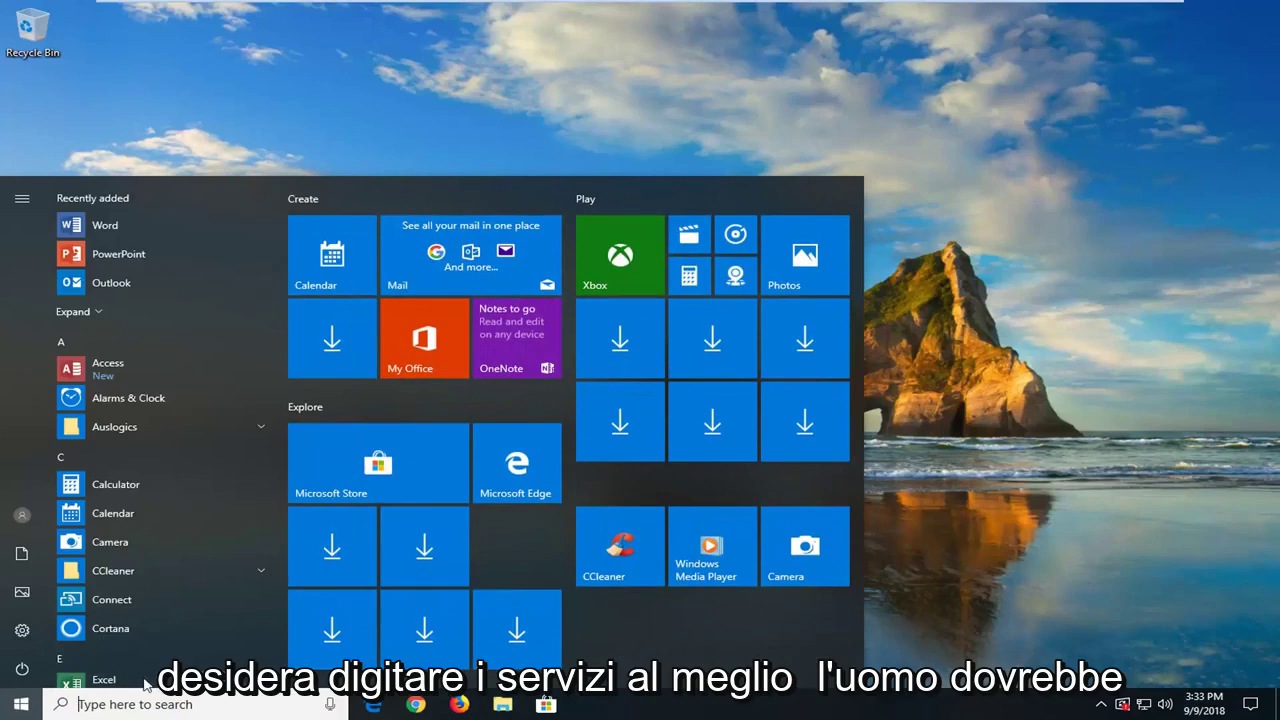
pyautogui.write('services')
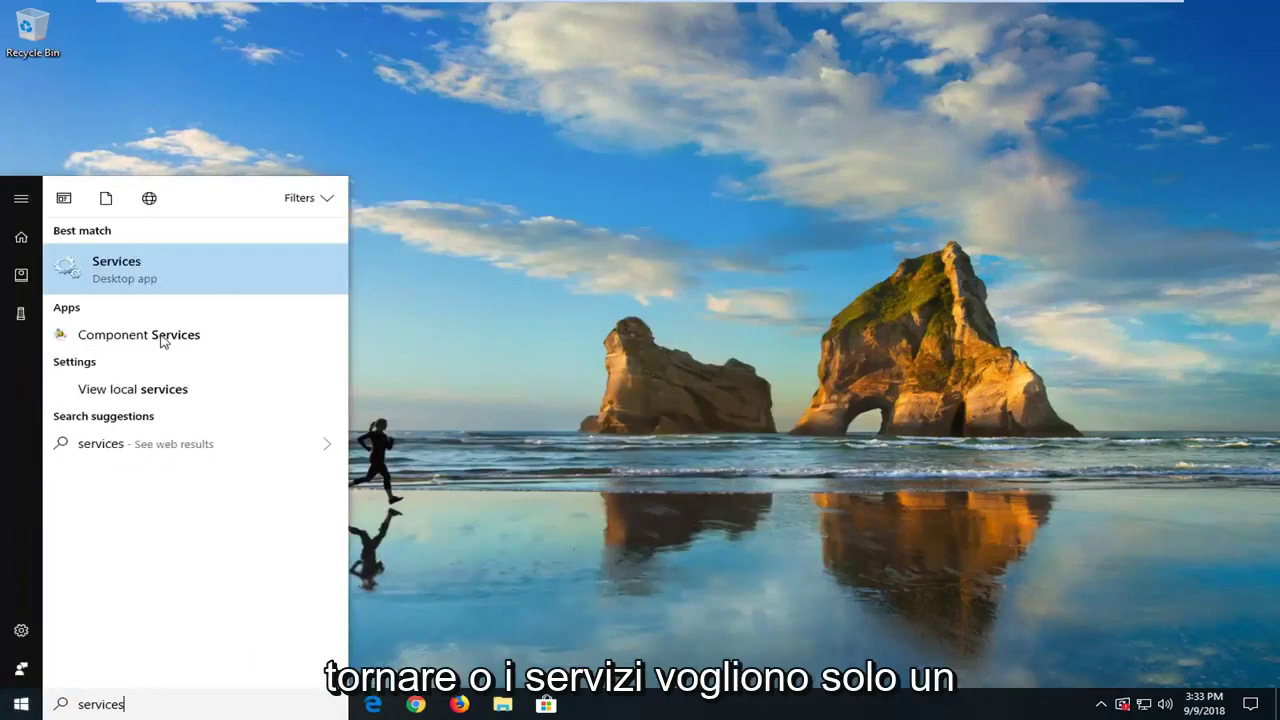
pyautogui.click(136, 274)
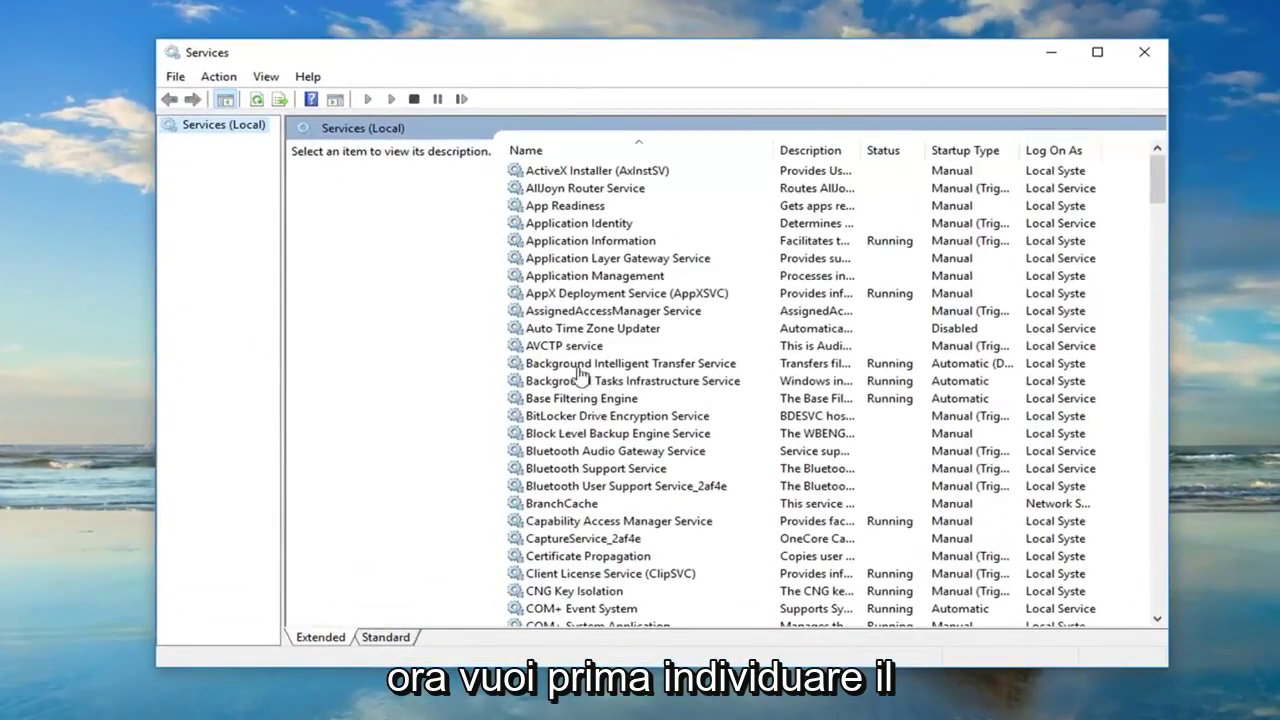
# Stop the Background Intelligent Transfer Service from its properties dialog
pyautogui.click(598, 370)
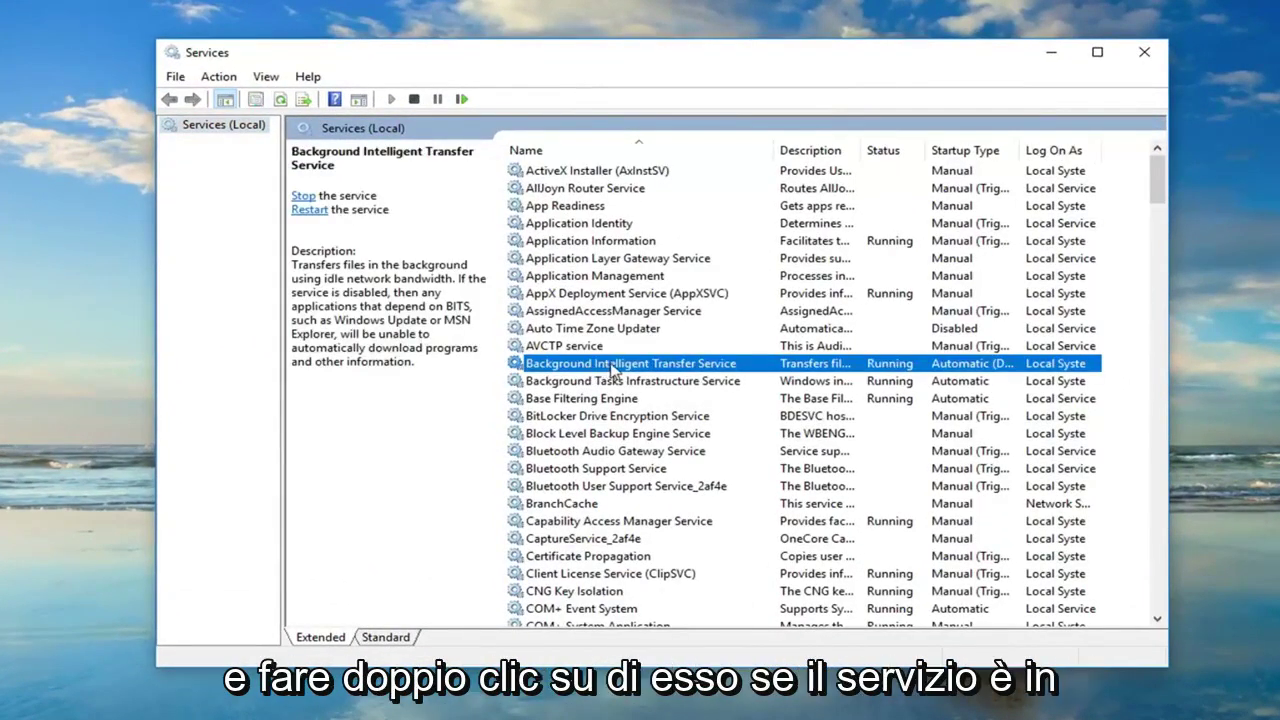
pyautogui.doubleClick(614, 368)
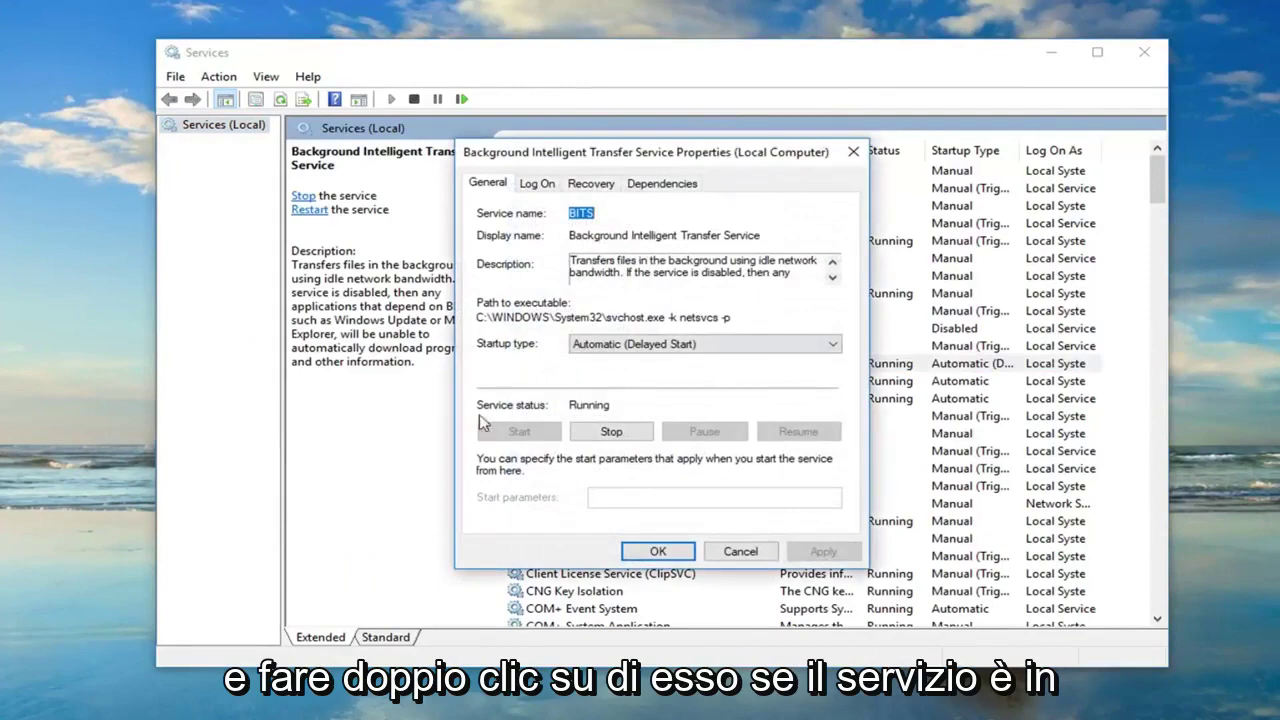
pyautogui.click(612, 431)
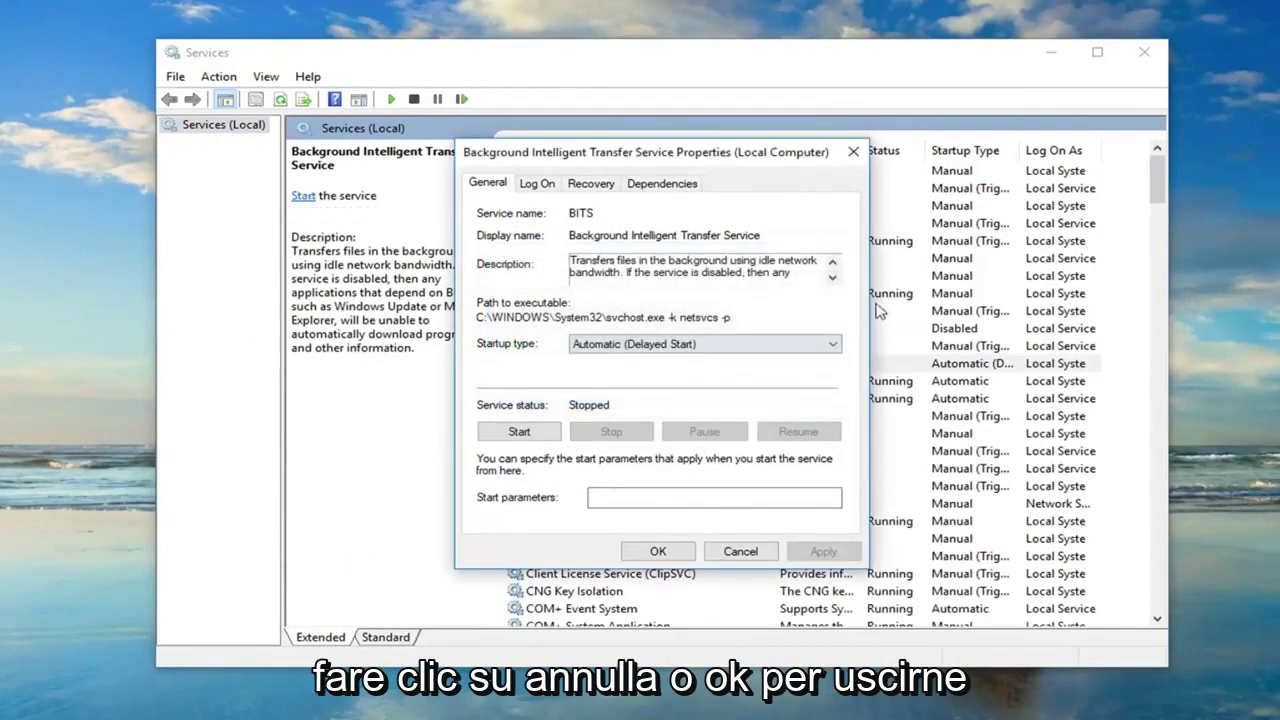
pyautogui.click(755, 555)
# Confirm BITS is stopped, then scroll the service list down to Windows Update
pyautogui.scroll(-3, 715, 330)
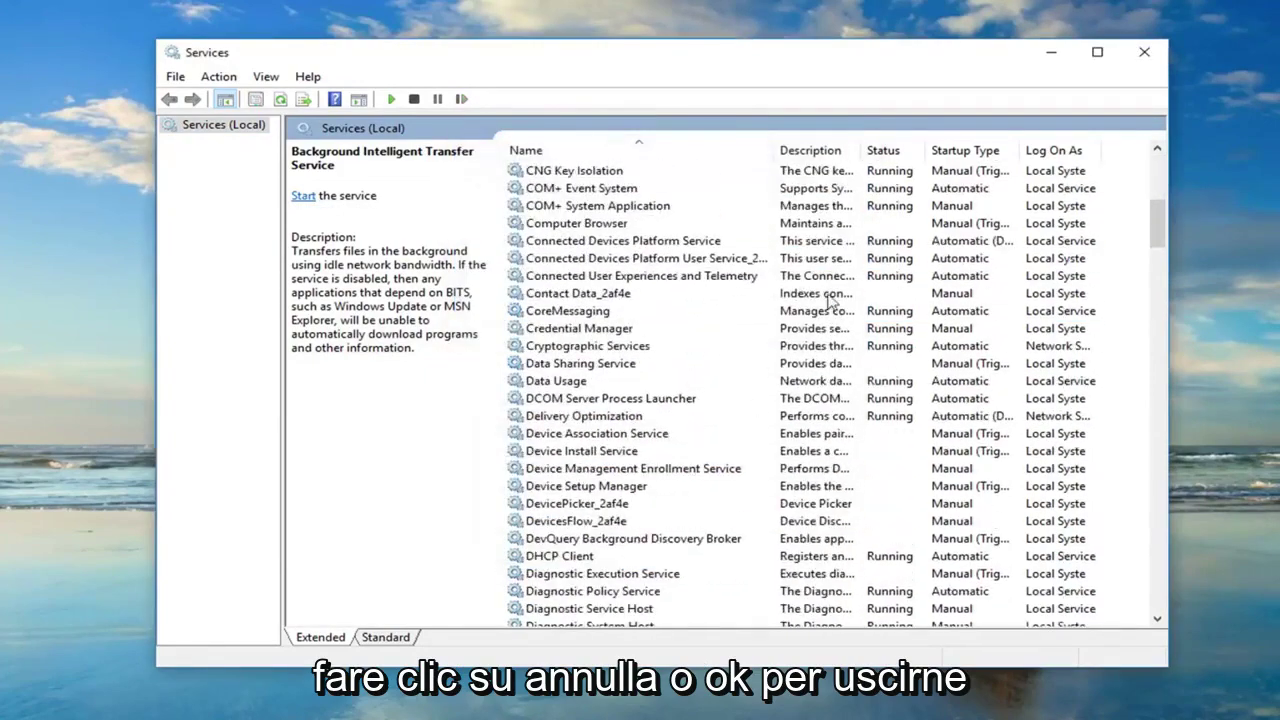
pyautogui.doubleClick(639, 208)
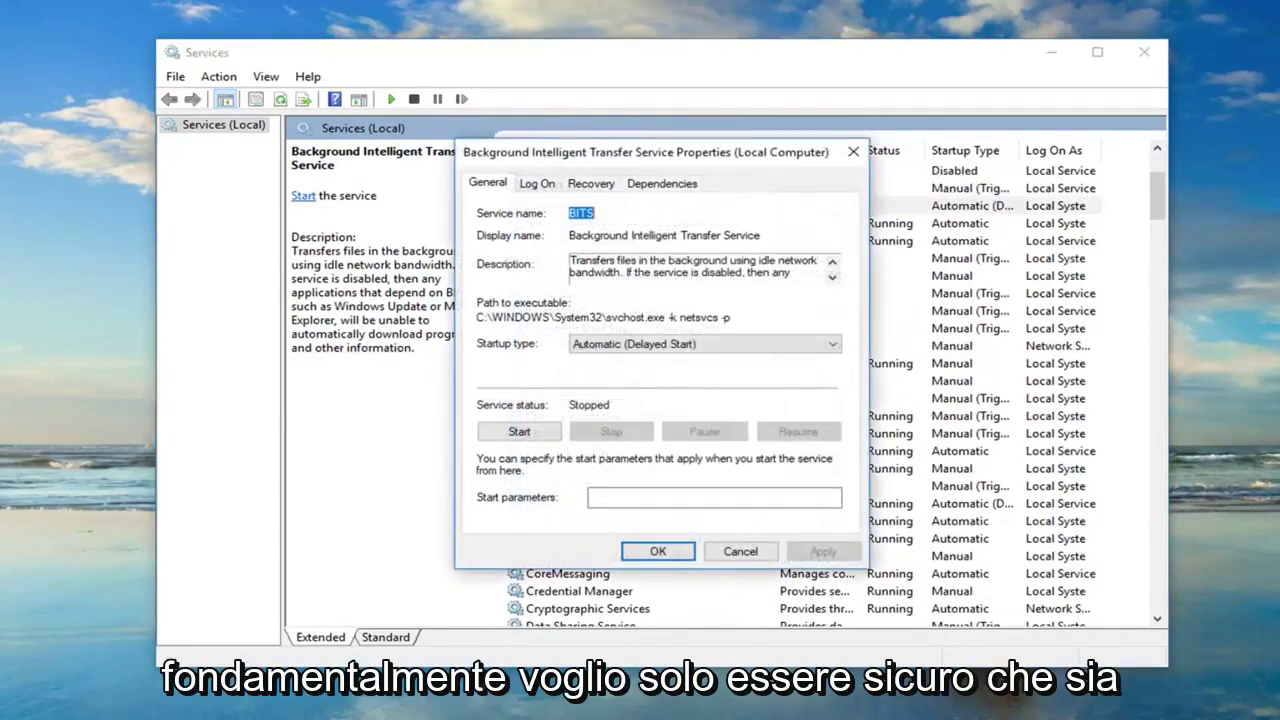
pyautogui.click(739, 551)
pyautogui.scroll(-20, 729, 485)
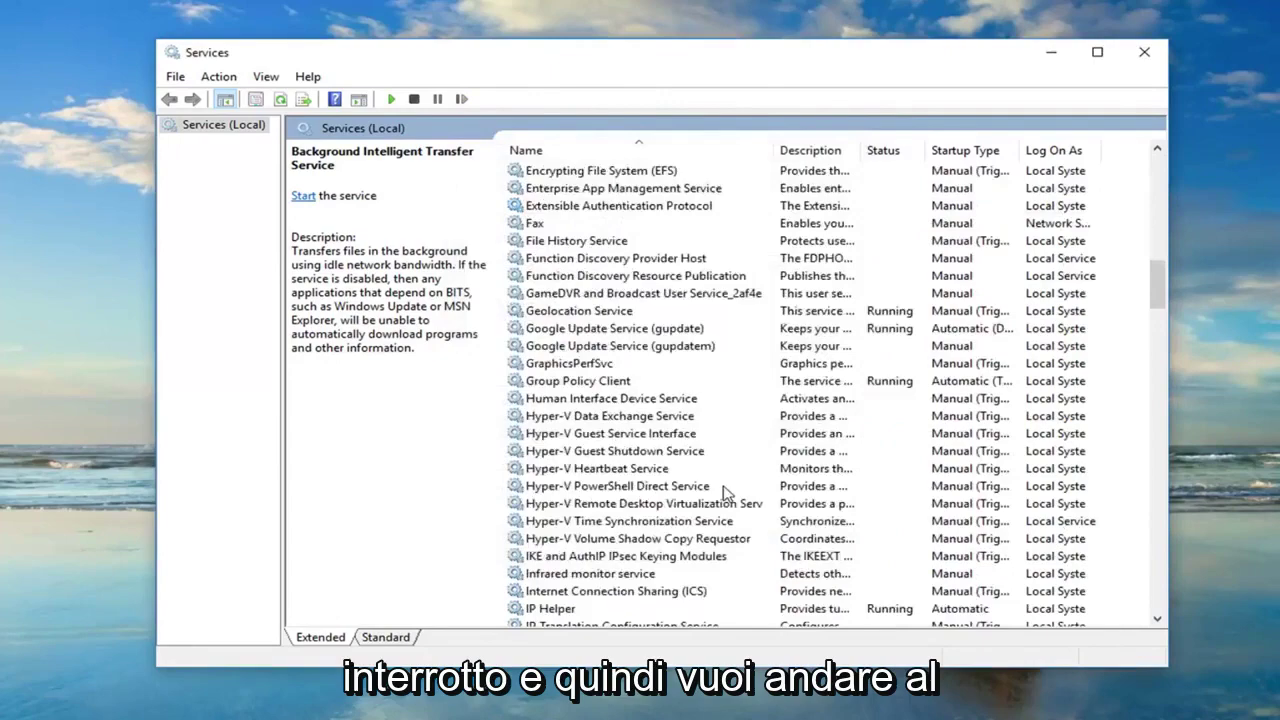
pyautogui.scroll(-20, 729, 476)
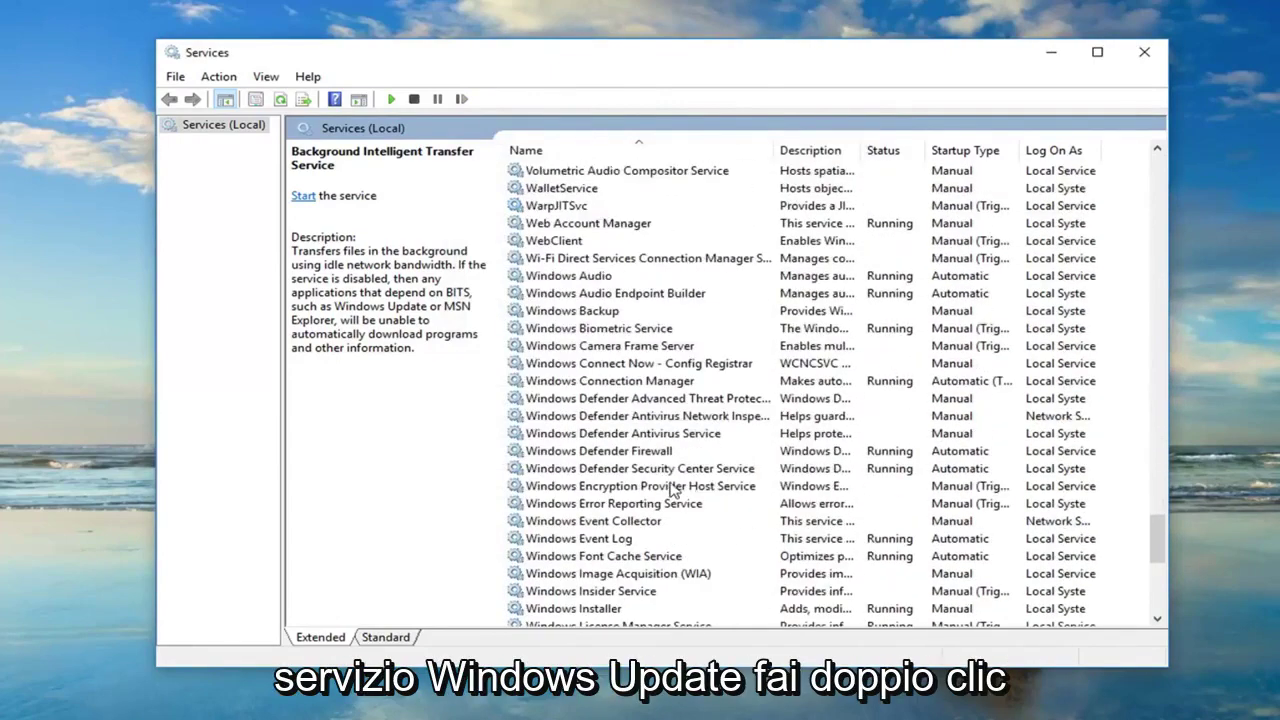
pyautogui.scroll(-5, 669, 488)
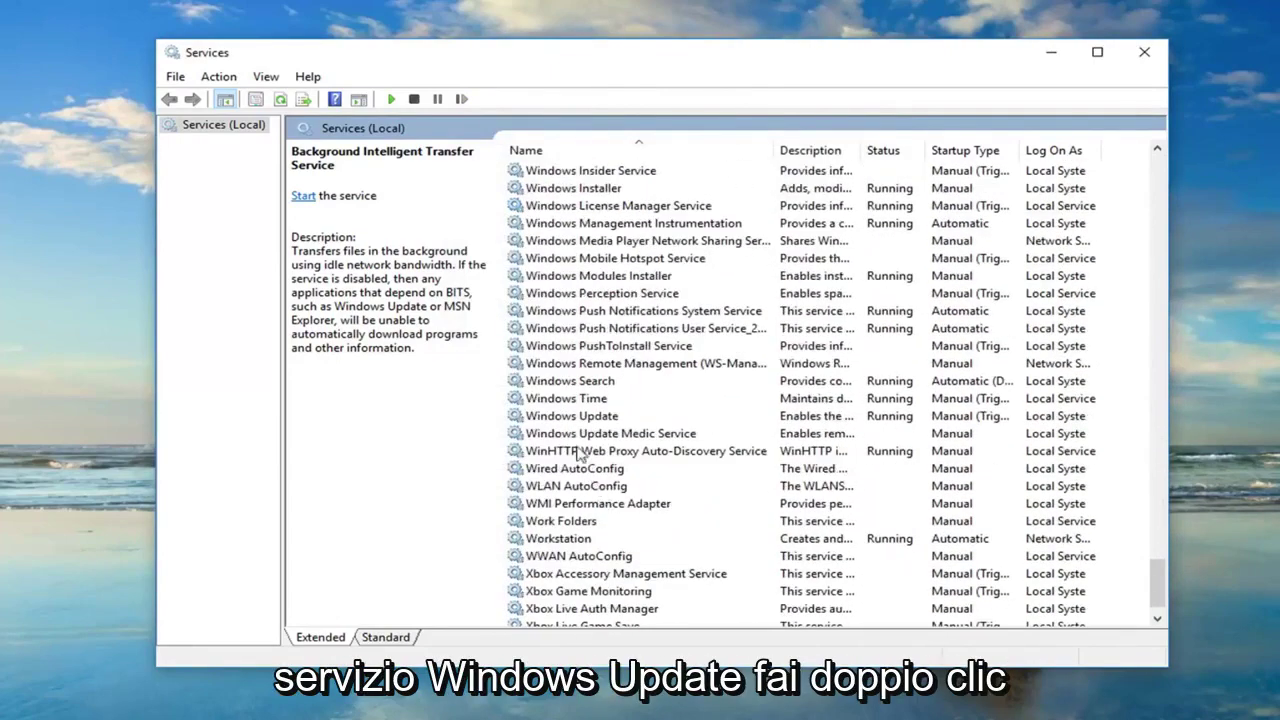
# Stop the Windows Update service from its properties dialog
pyautogui.click(565, 416)
pyautogui.doubleClick(565, 416)
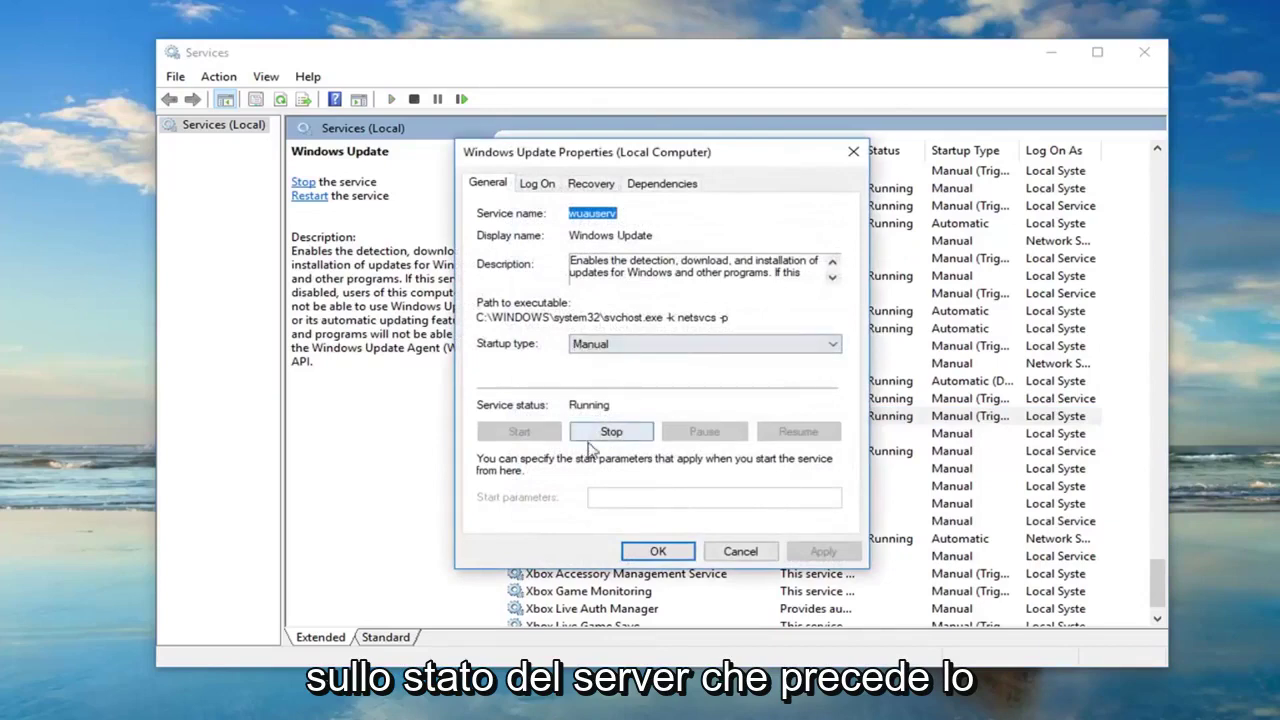
pyautogui.click(607, 432)
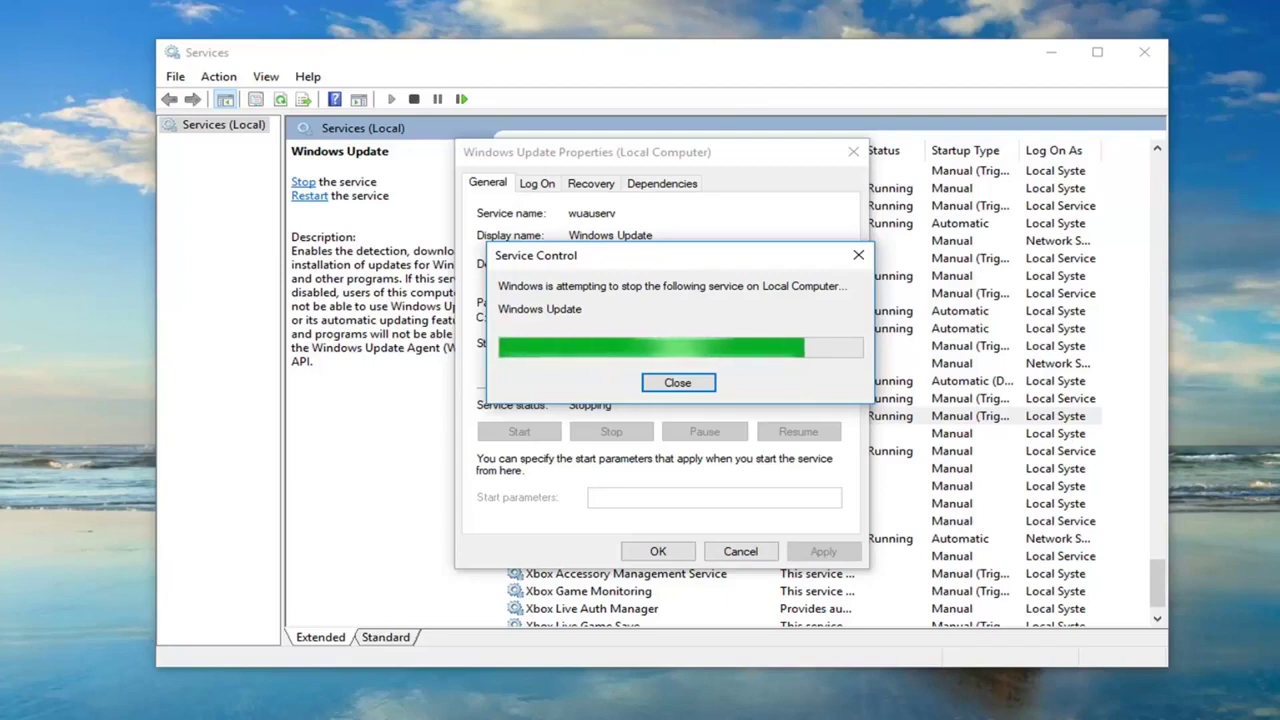
pyautogui.click(519, 431)
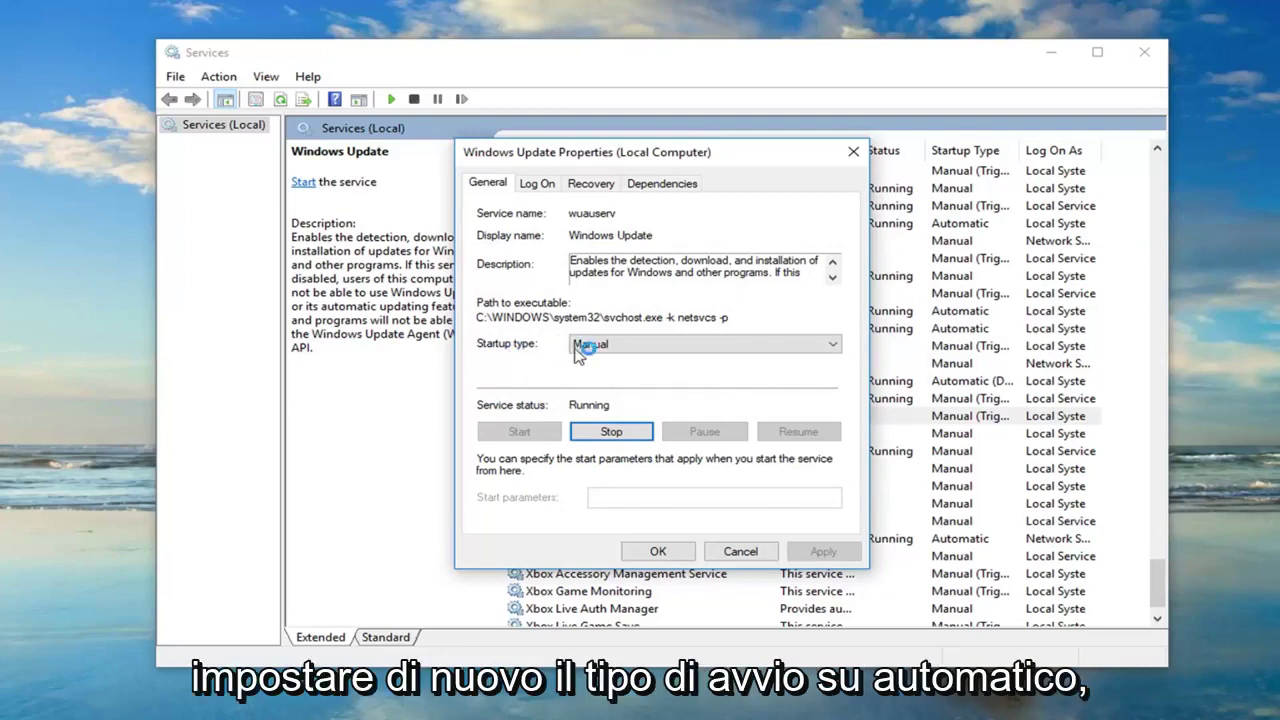
# Set Windows Update startup type to Automatic, stop it again, and apply the change
pyautogui.click(620, 344)
pyautogui.click(597, 373)
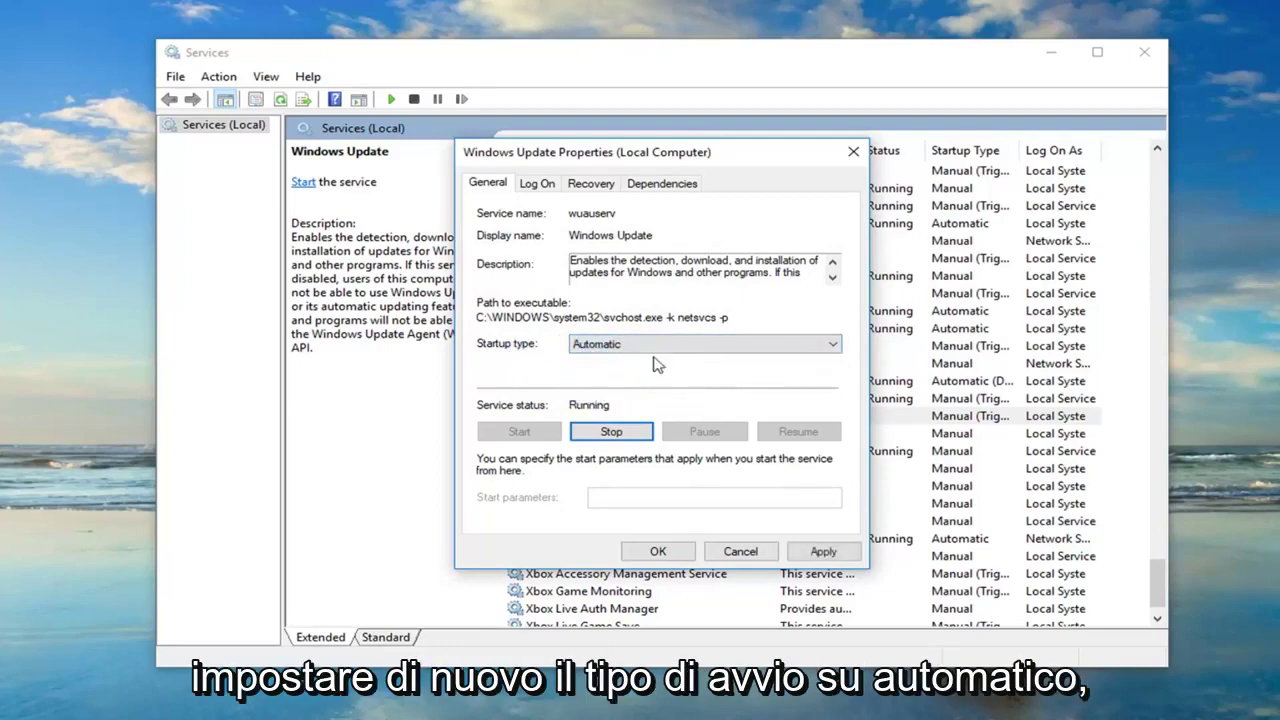
pyautogui.click(611, 433)
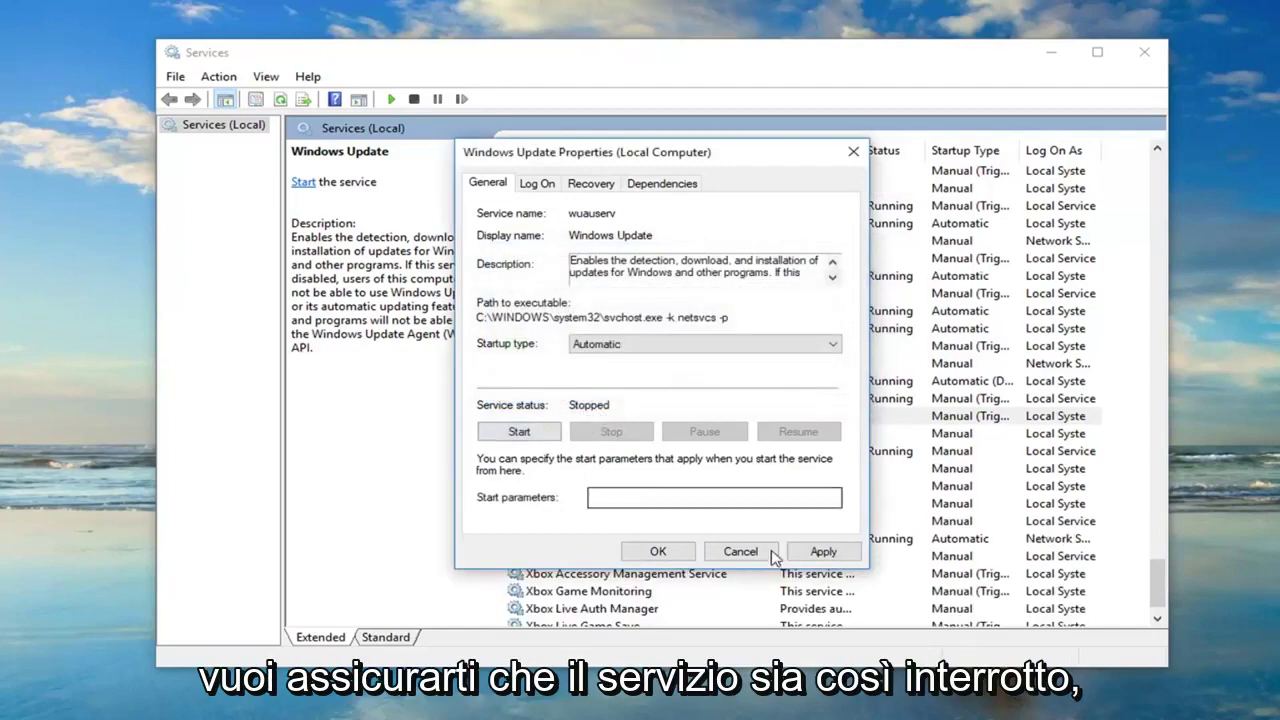
pyautogui.click(820, 551)
pyautogui.click(636, 553)
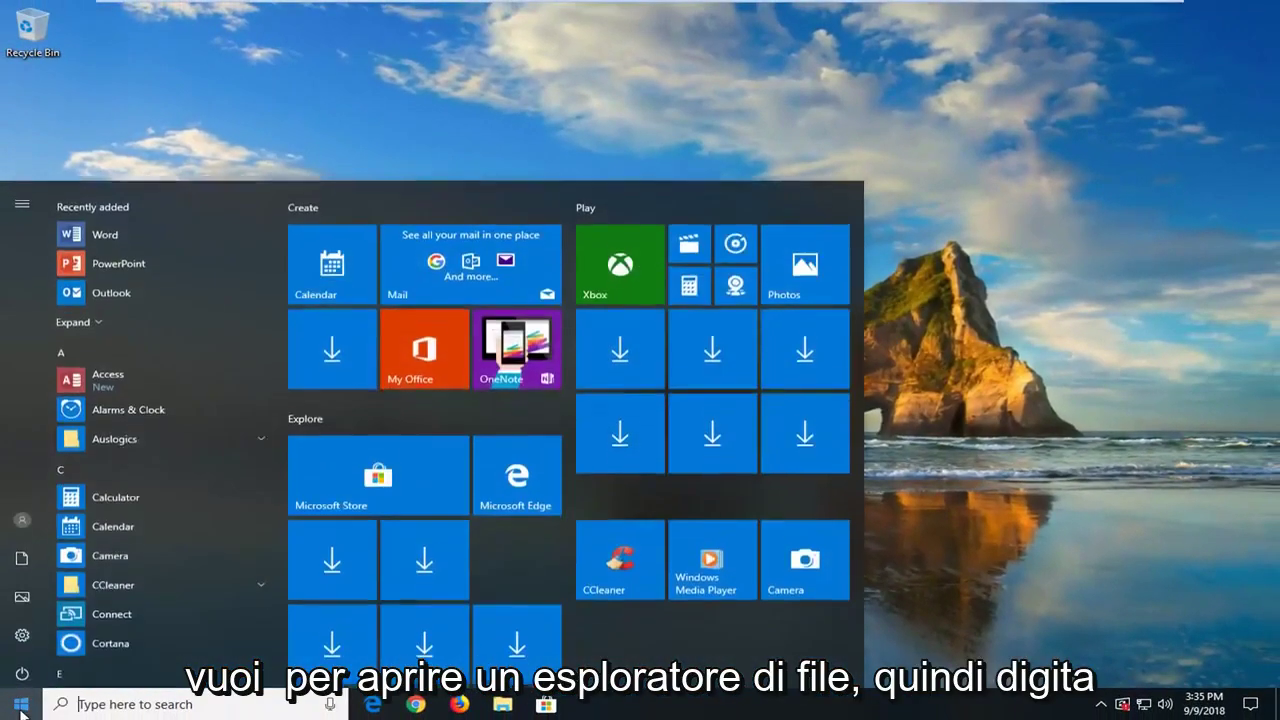
# Launch File Explorer and go through This PC and Local Disk (C:) to Windows\SoftwareDistribution
pyautogui.write('file explorer')
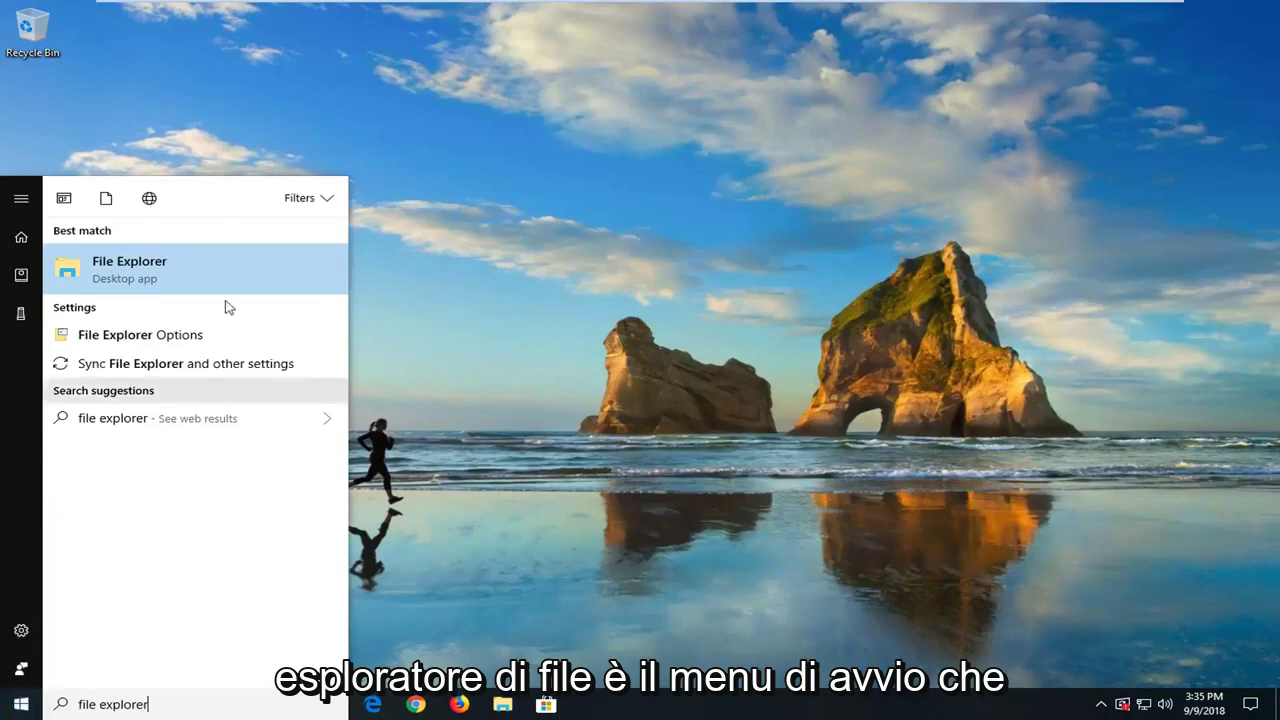
pyautogui.click(143, 271)
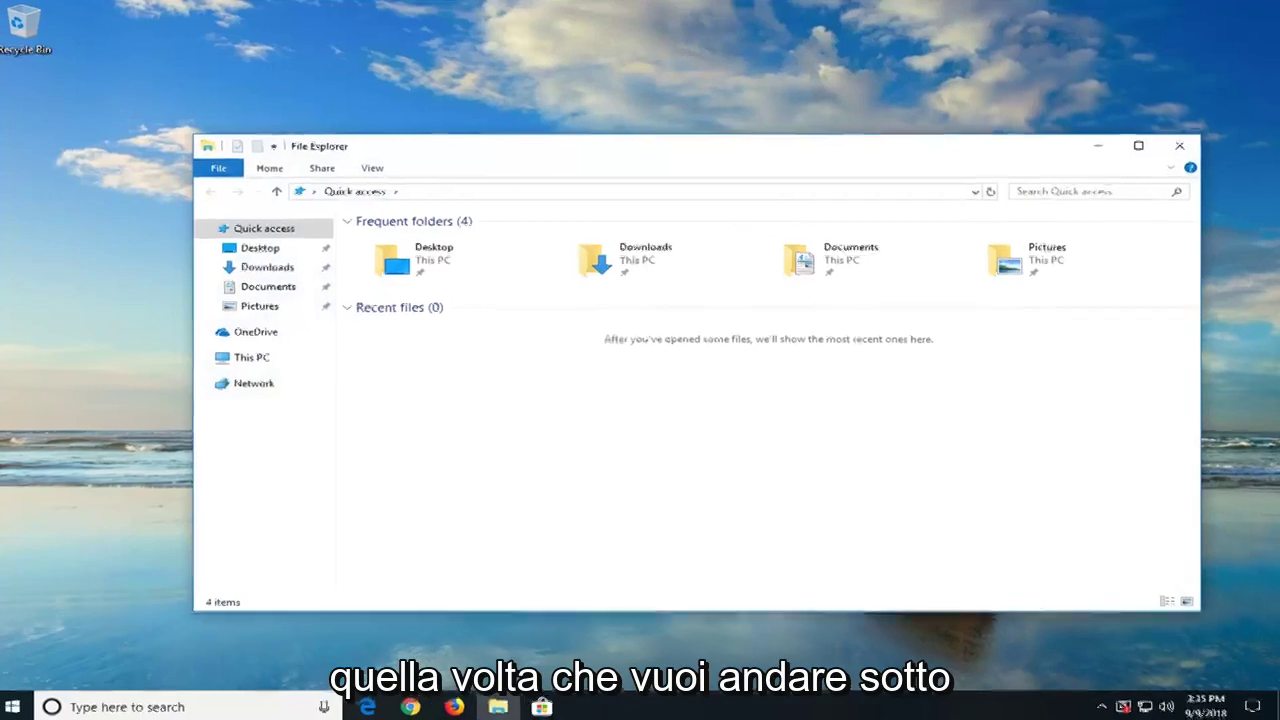
pyautogui.click(268, 360)
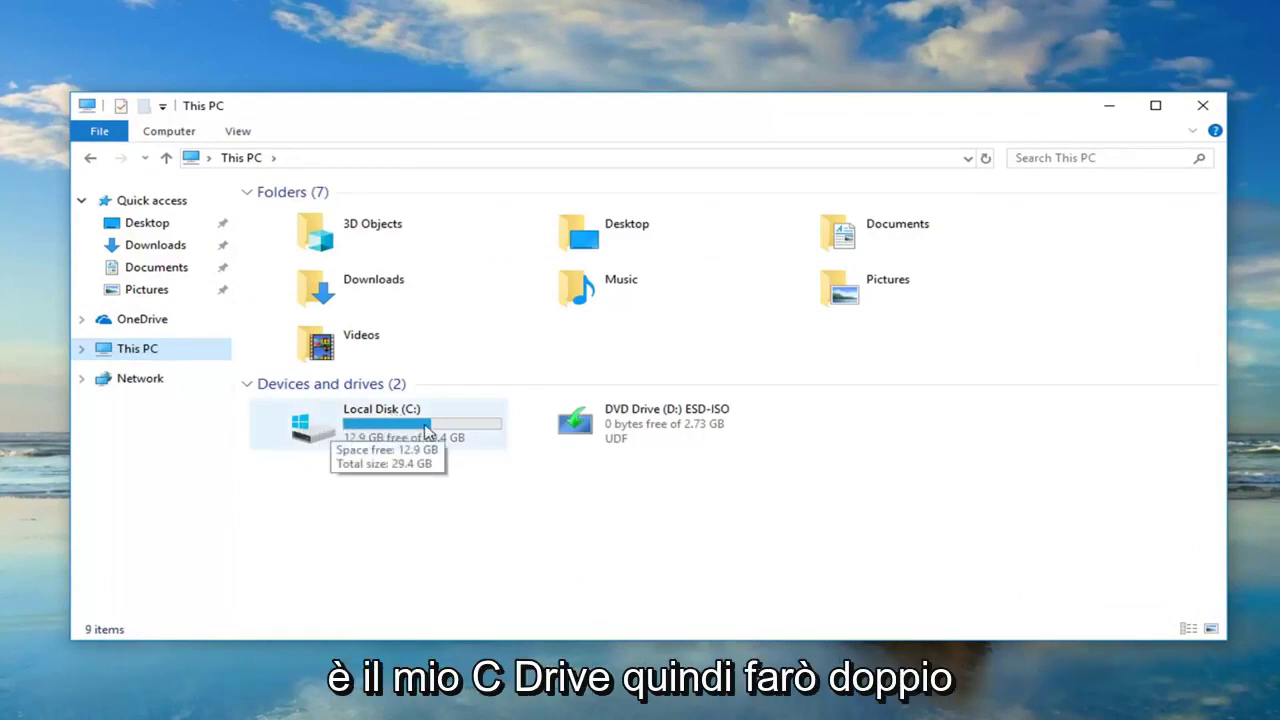
pyautogui.doubleClick(425, 430)
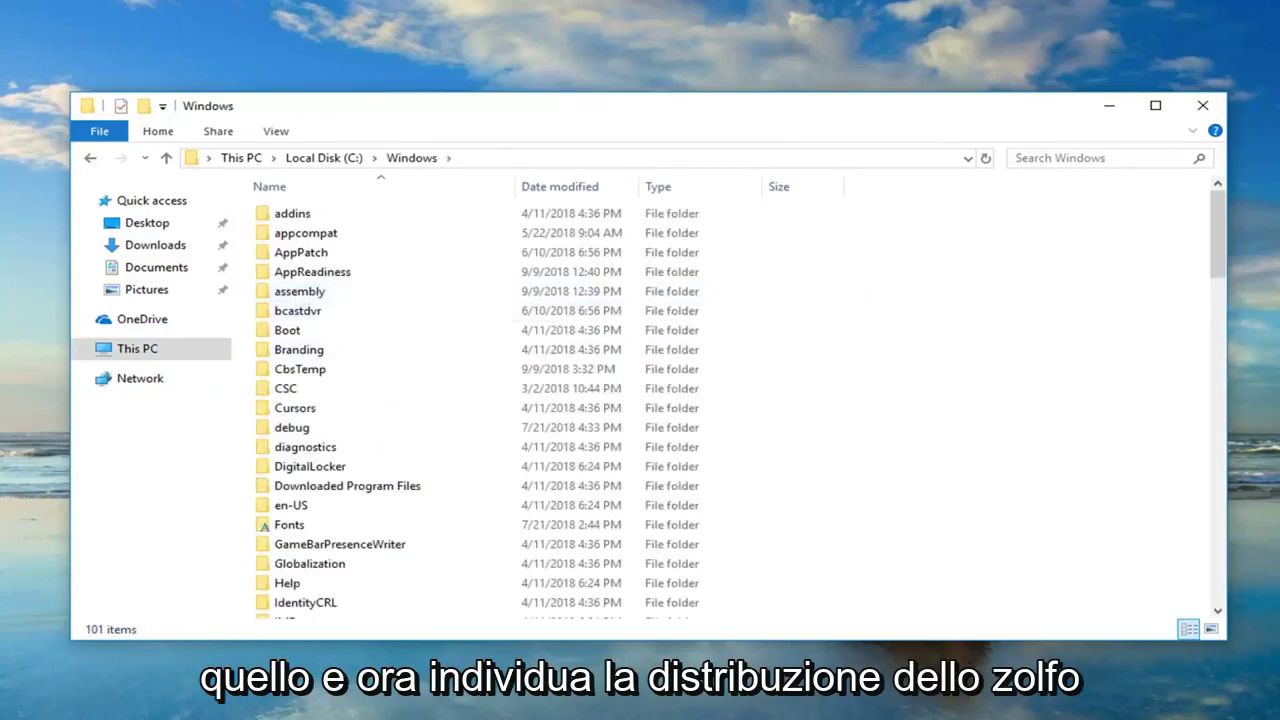
pyautogui.scroll(-12, 429, 389)
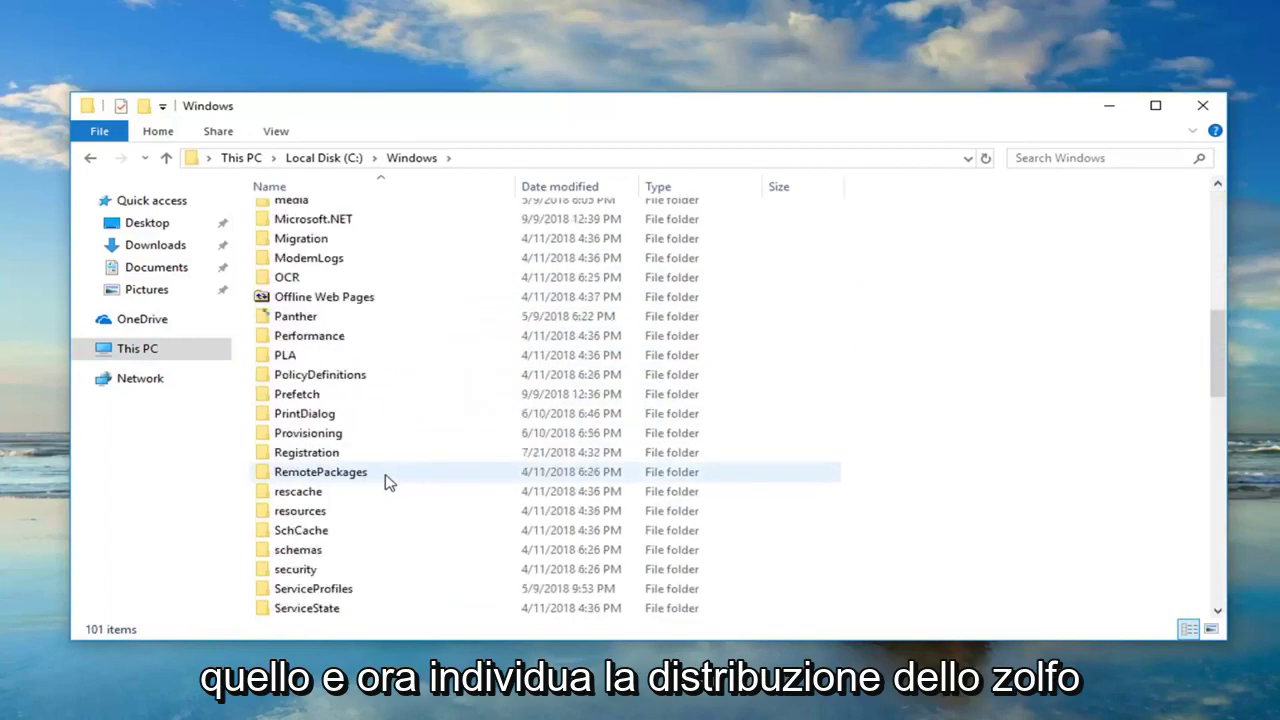
pyautogui.scroll(-1, 329, 491)
pyautogui.doubleClick(329, 491)
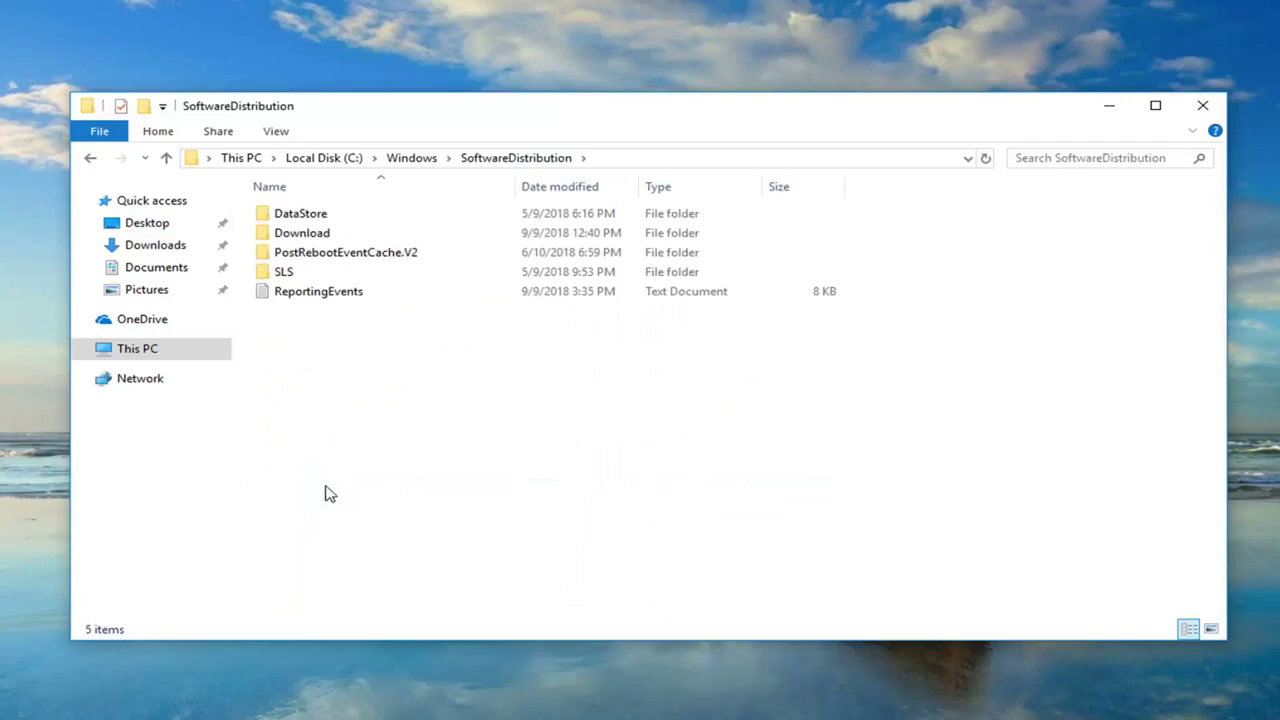
# Open the Download folder and delete all six items inside it
pyautogui.doubleClick(304, 234)
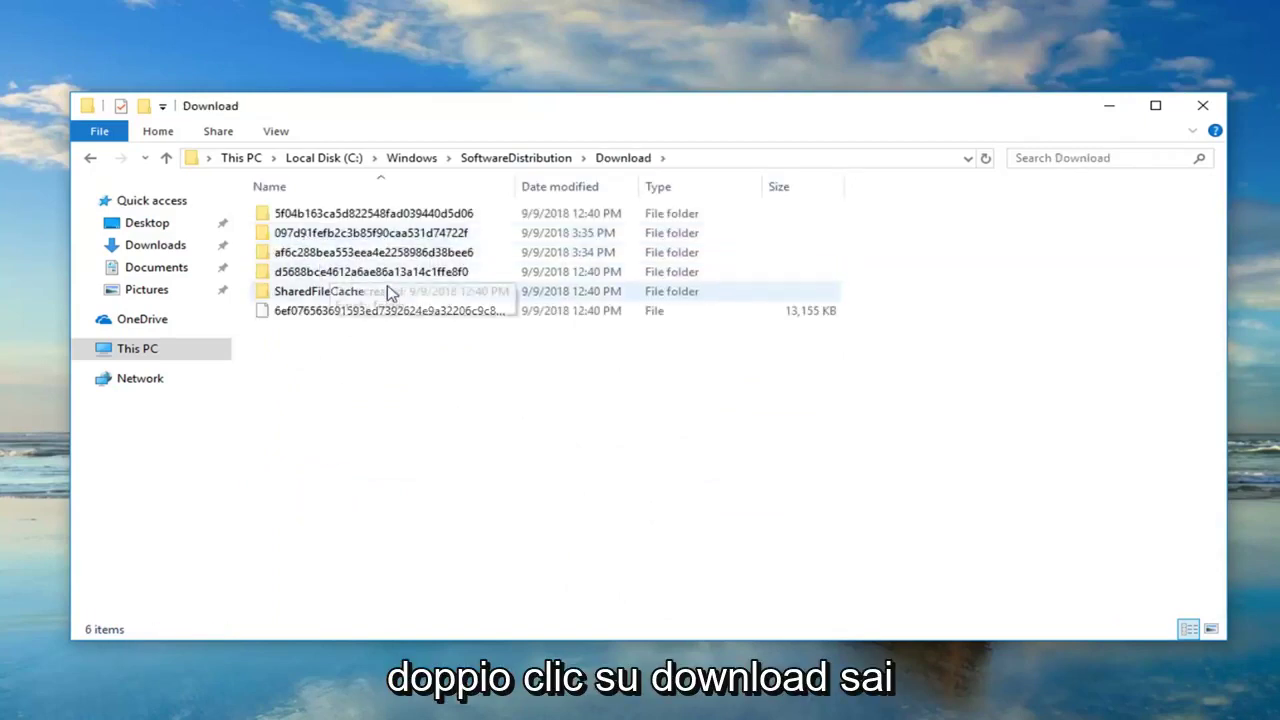
pyautogui.moveTo(423, 491); pyautogui.dragTo(378, 205)
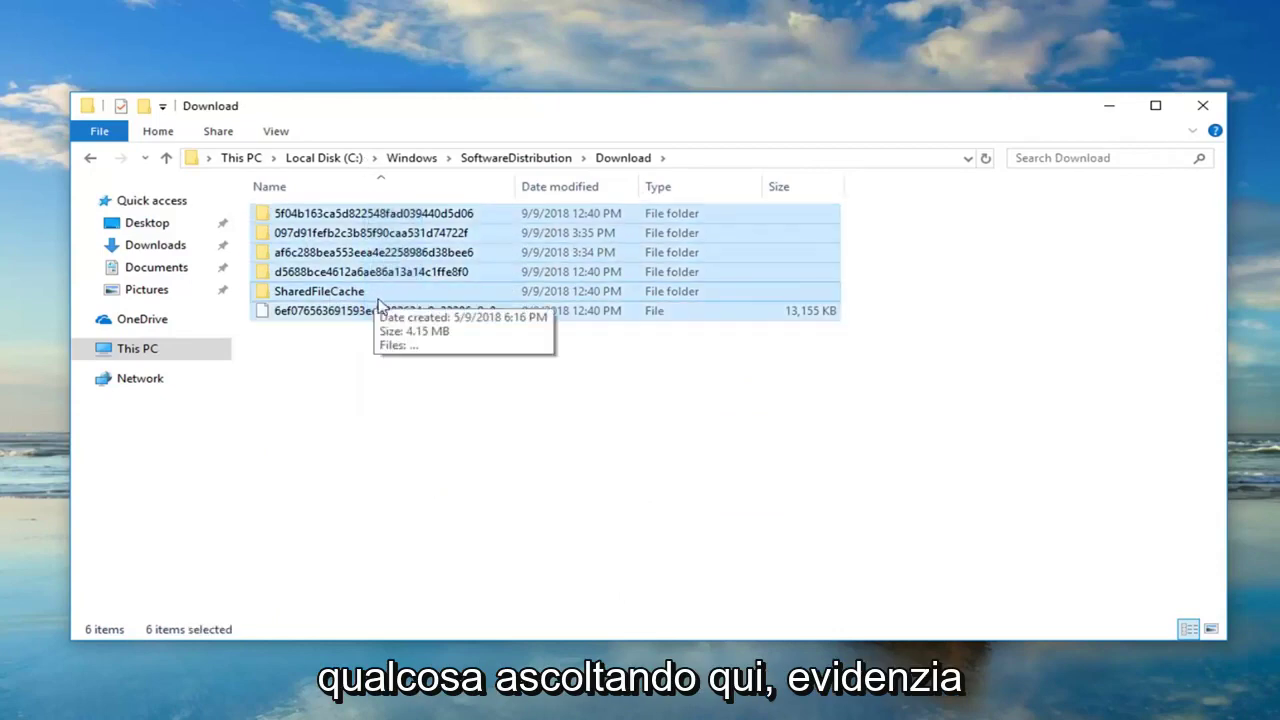
pyautogui.rightClick(368, 238)
pyautogui.click(413, 415)
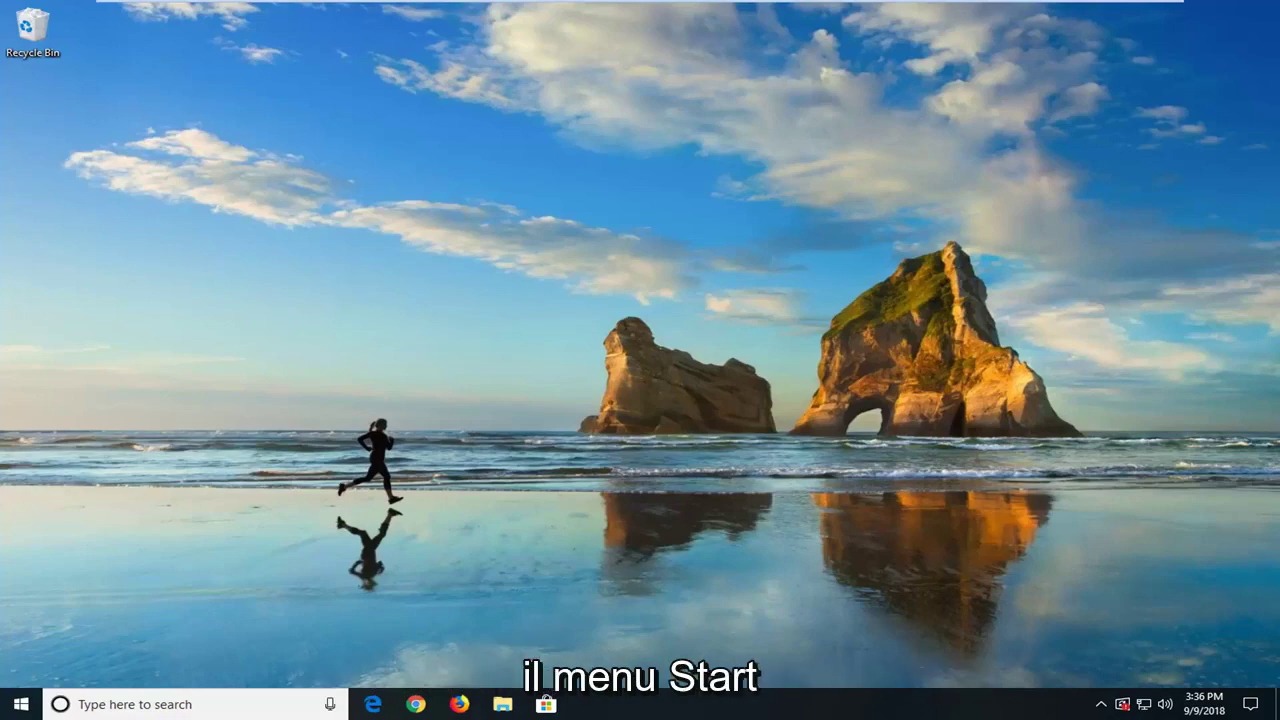
# Search for cmd and run Command Prompt as administrator, allowing the UAC prompt
pyautogui.click(16, 704)
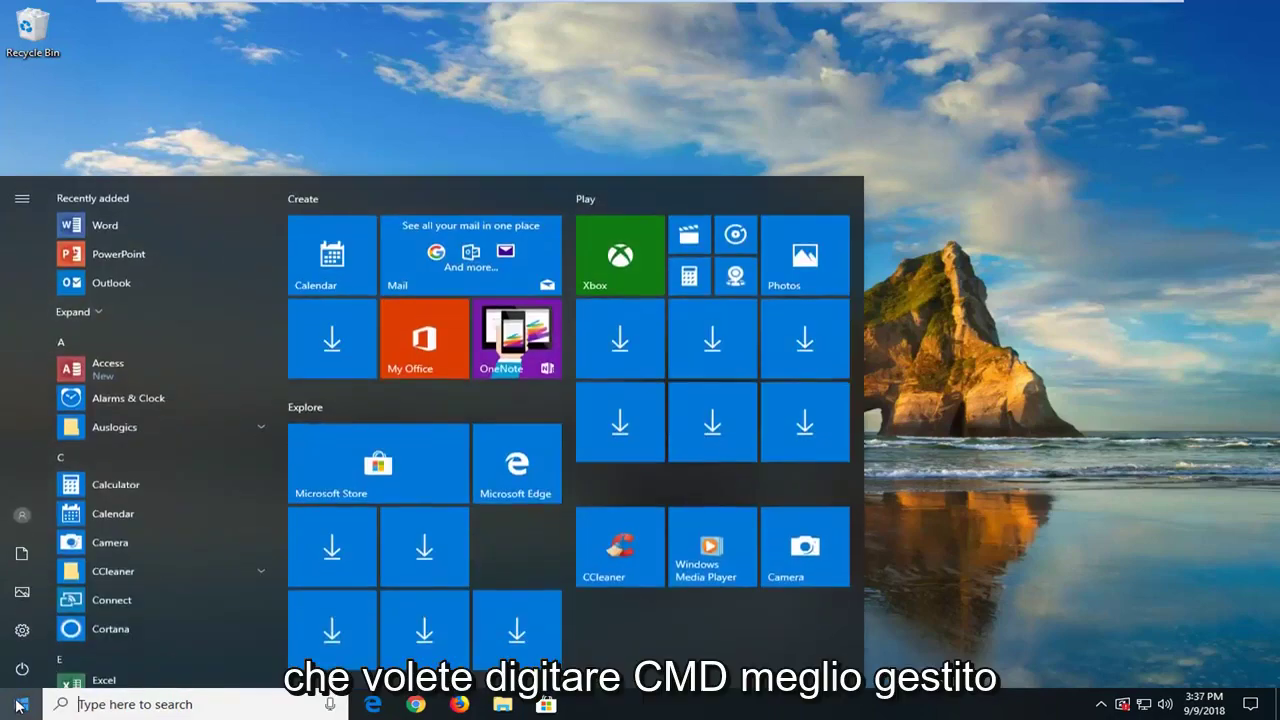
pyautogui.write('cmd')
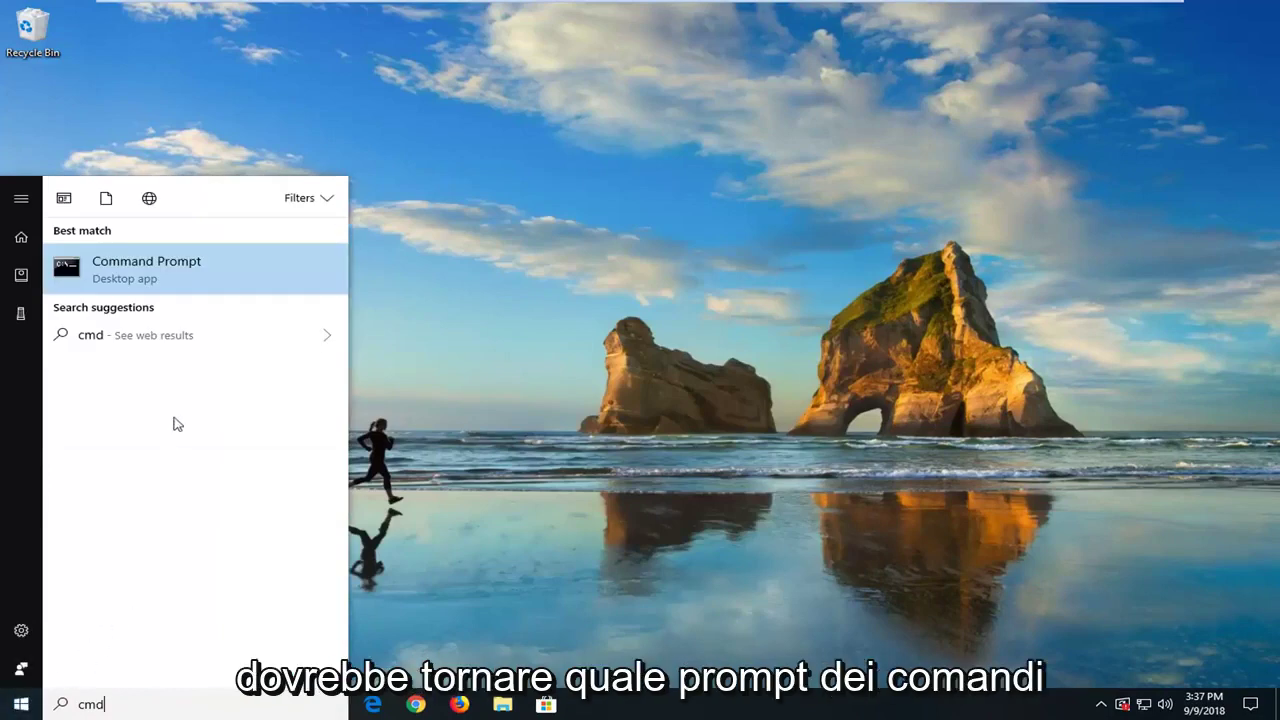
pyautogui.rightClick(155, 273)
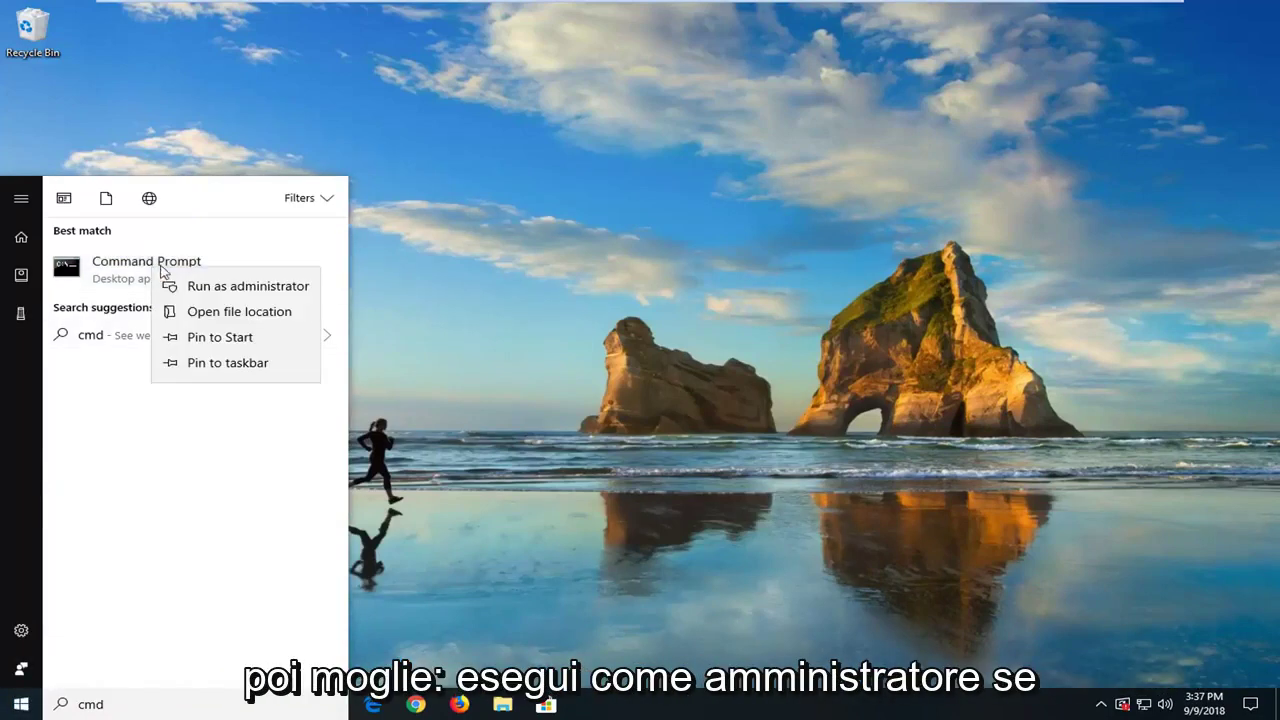
pyautogui.click(193, 295)
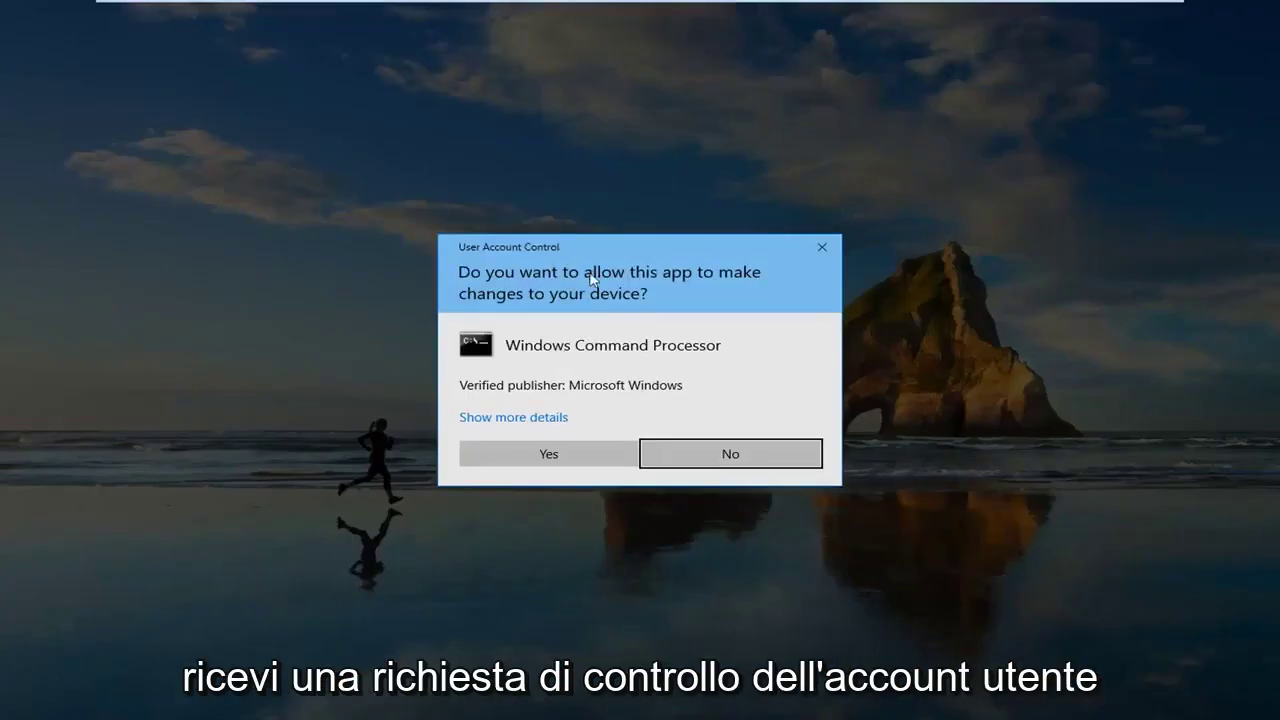
pyautogui.click(553, 451)
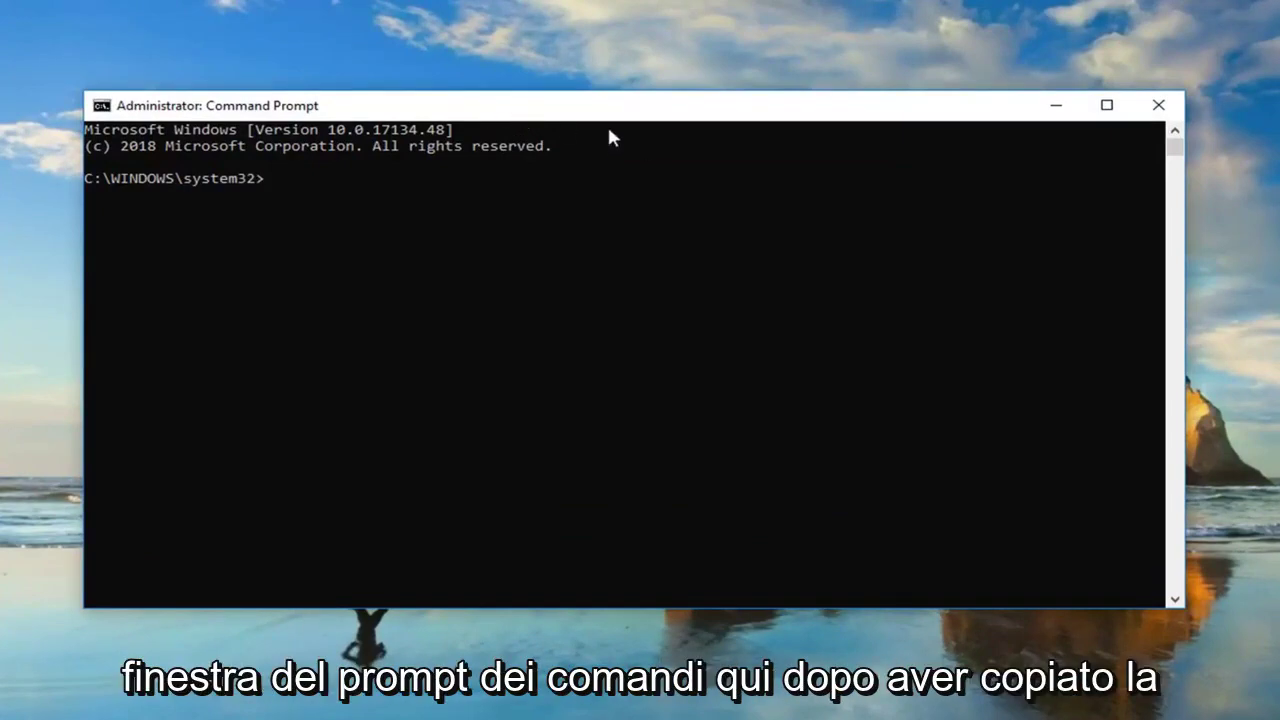
# Paste and run DISM /Online /Cleanup-image /Restorehealth via the title-bar Edit menu, then reposition the window
pyautogui.rightClick(553, 107)
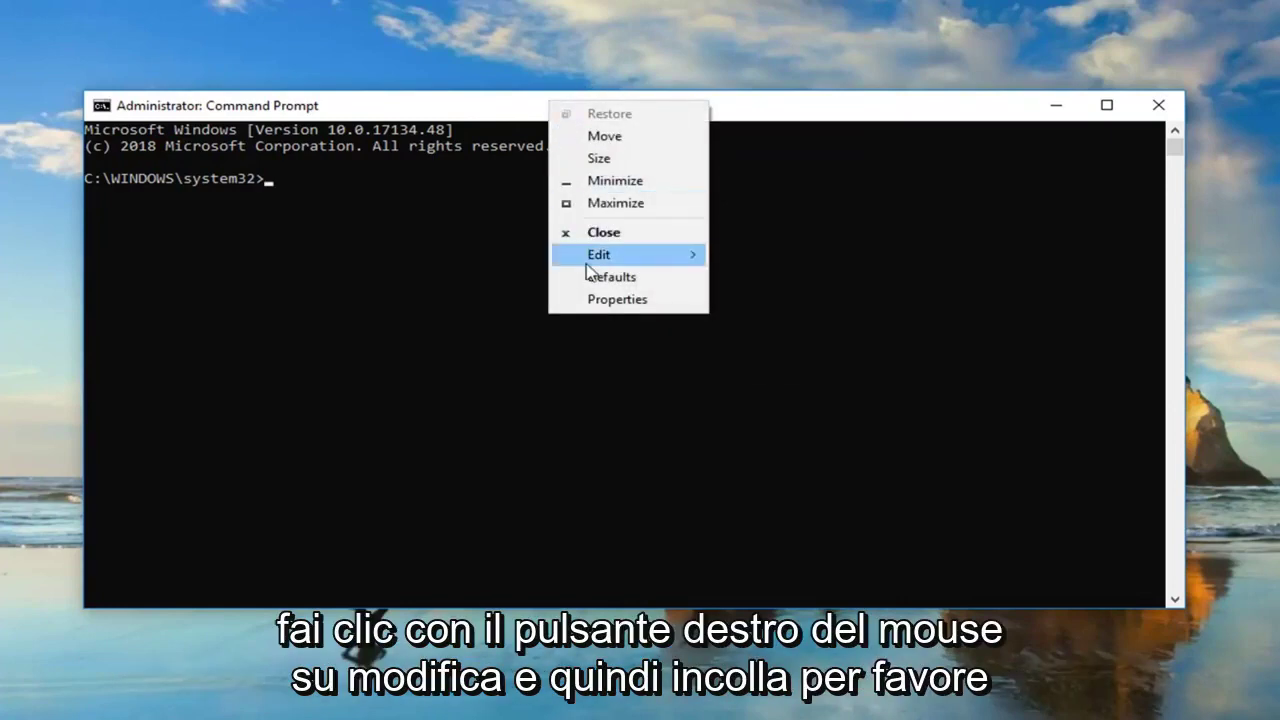
pyautogui.moveTo(590, 260)
pyautogui.click(748, 299)
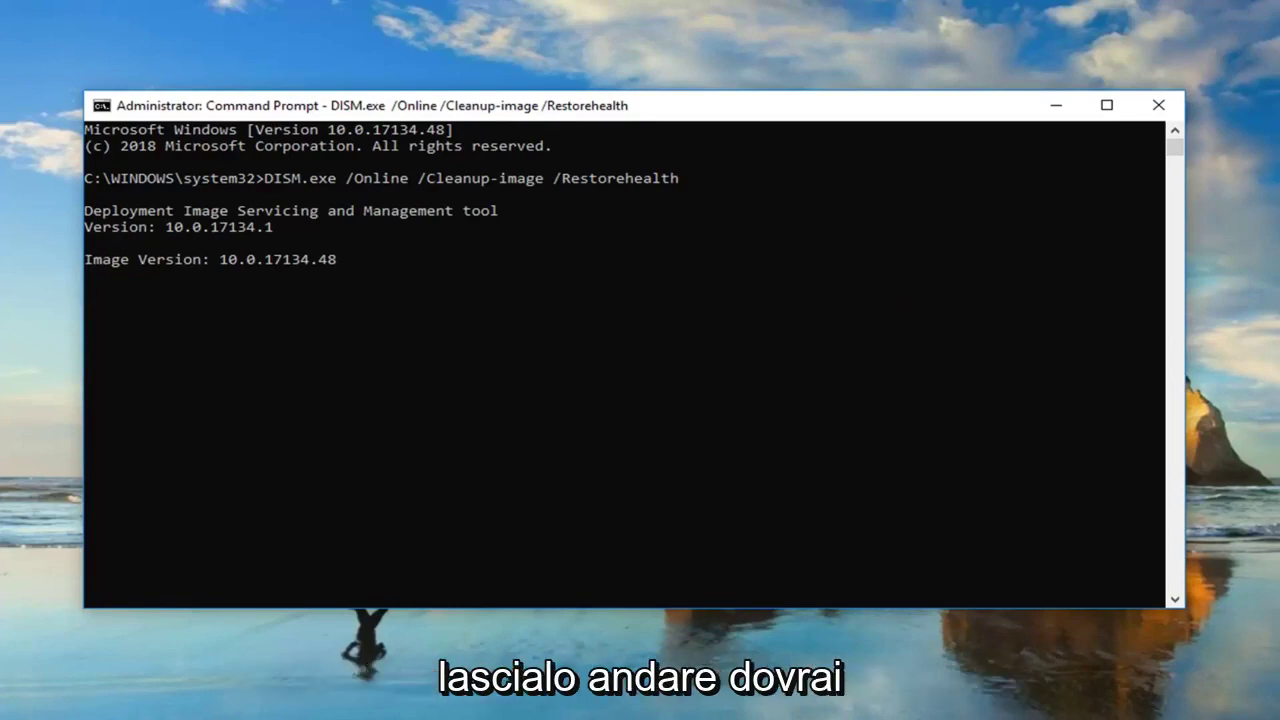
pyautogui.moveTo(643, 117); pyautogui.dragTo(713, 137)
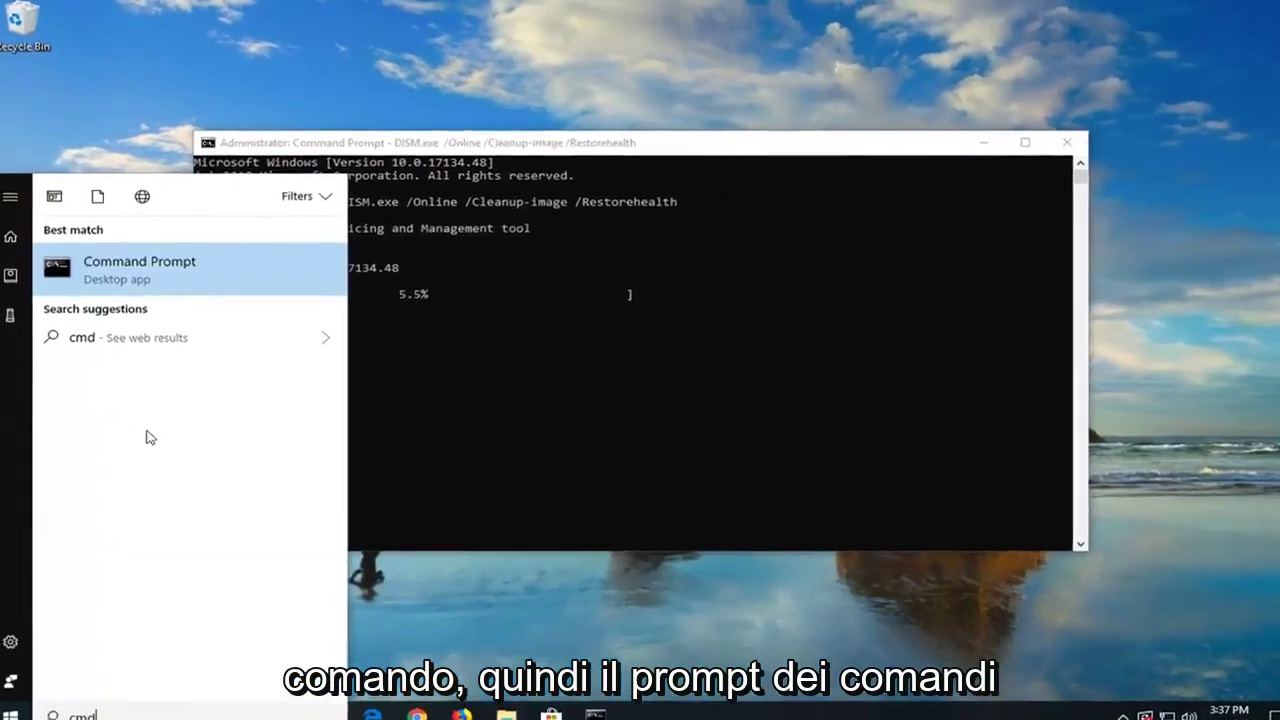
# Open a second administrator Command Prompt, paste sfc /scannow to run it, and arrange both windows
pyautogui.rightClick(120, 272)
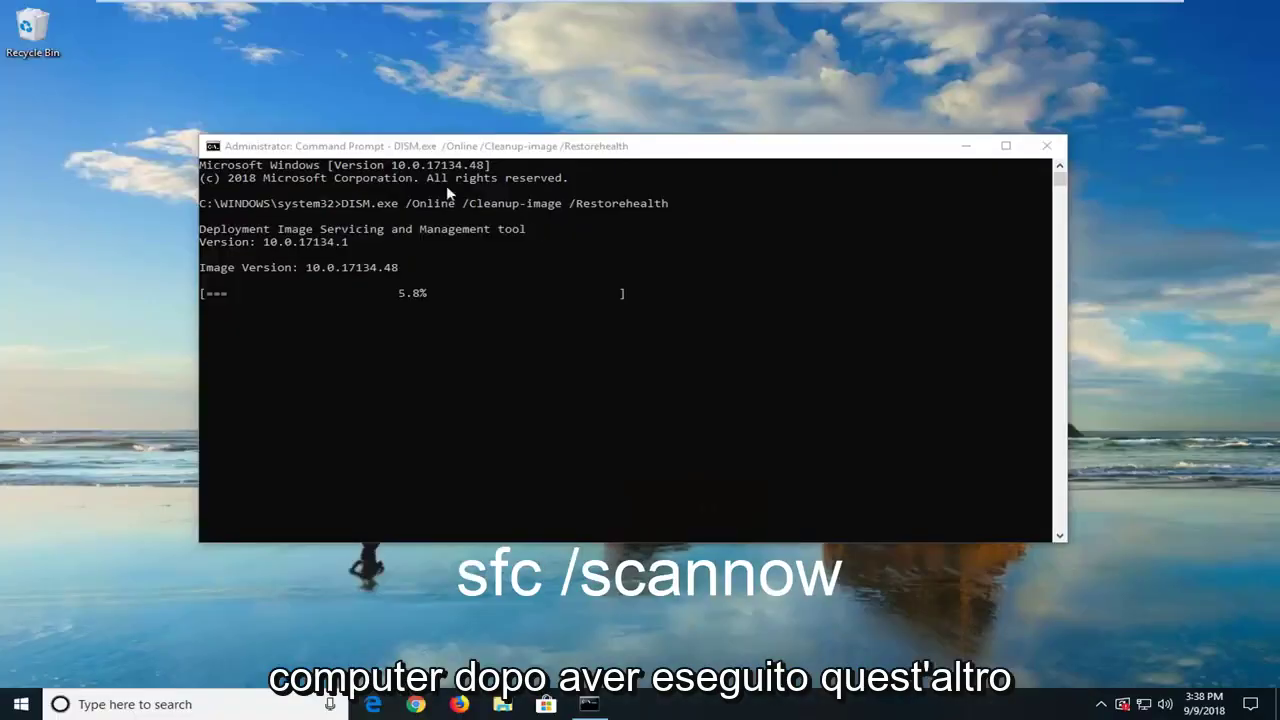
pyautogui.moveTo(412, 155); pyautogui.dragTo(445, 150)
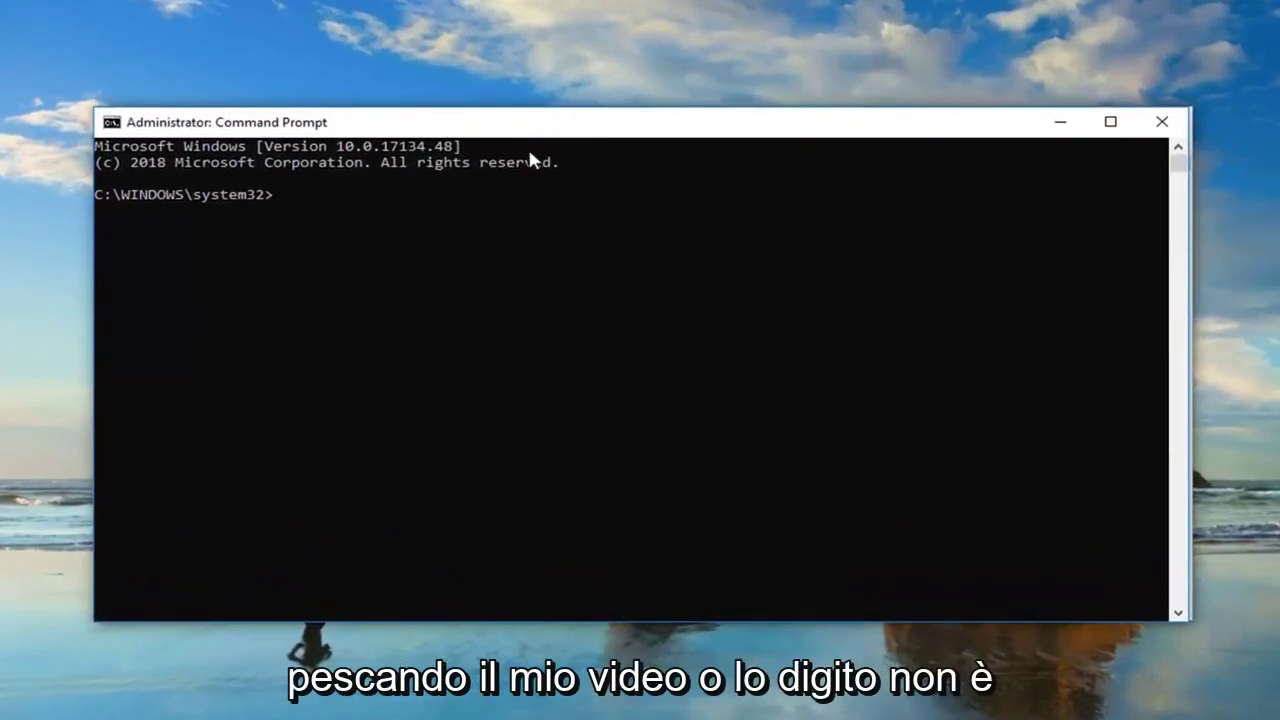
pyautogui.rightClick(575, 126)
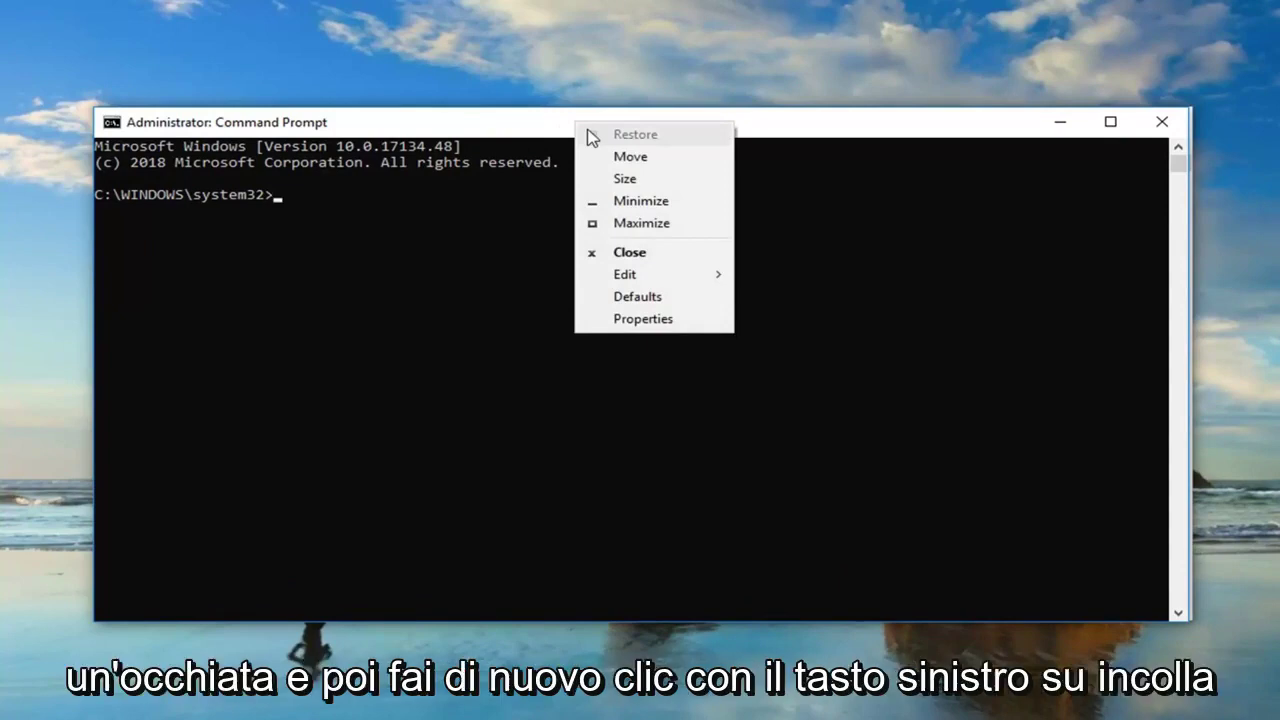
pyautogui.moveTo(647, 277)
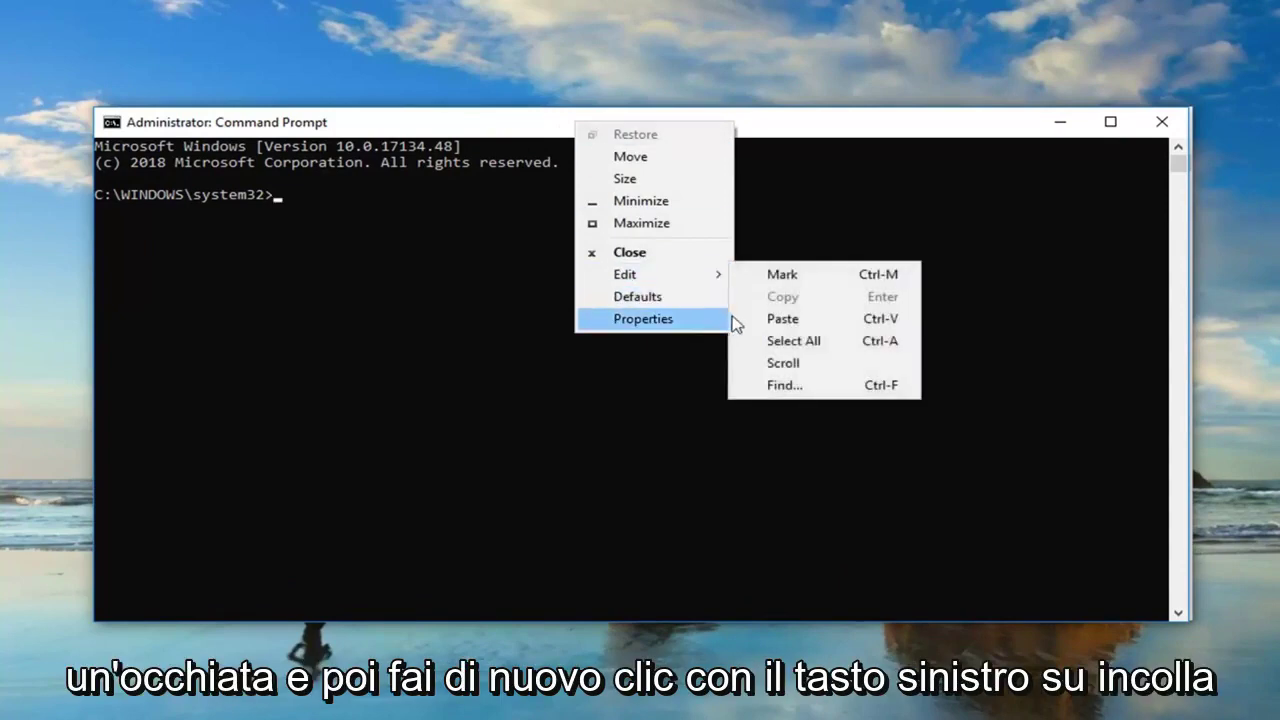
pyautogui.click(776, 320)
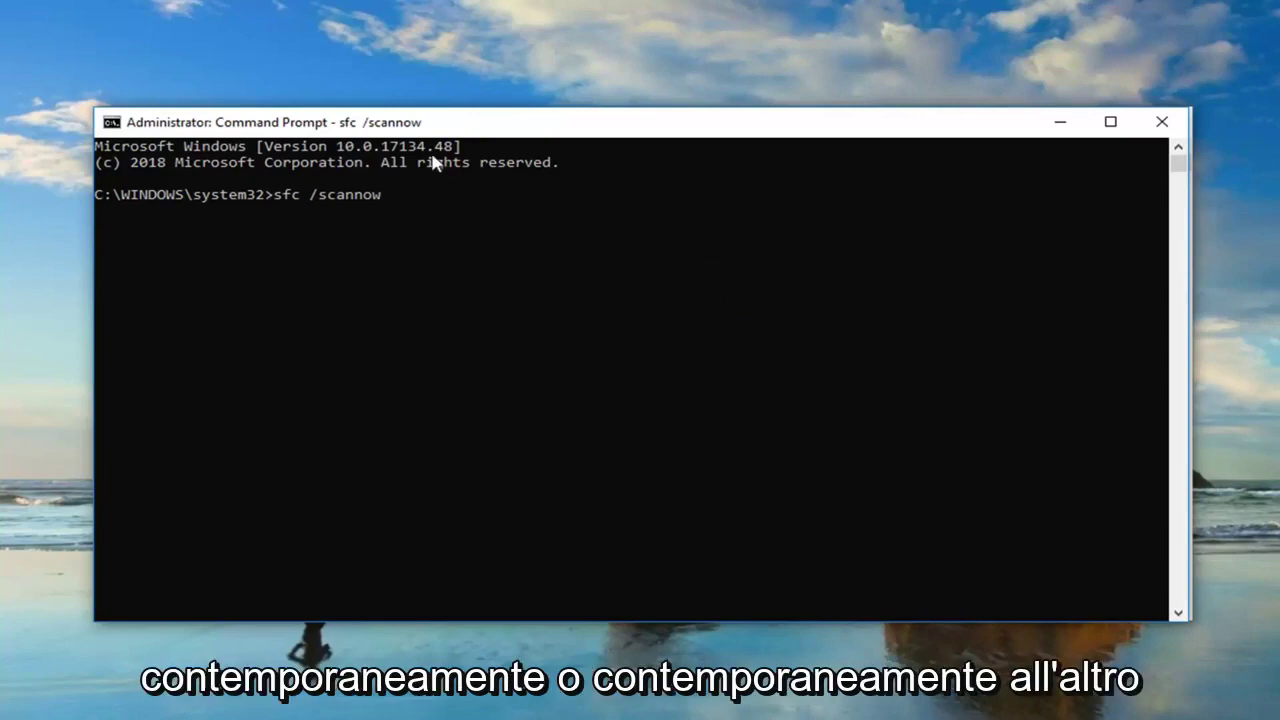
pyautogui.moveTo(379, 126); pyautogui.dragTo(340, 115)
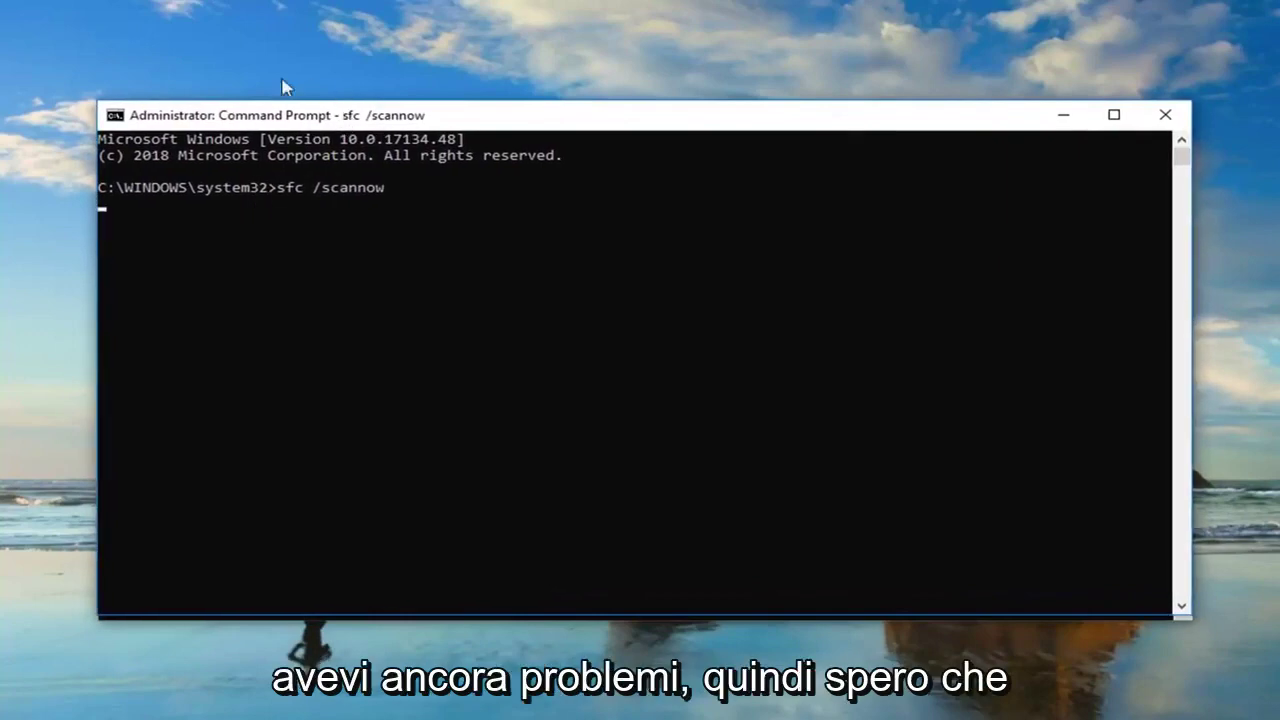